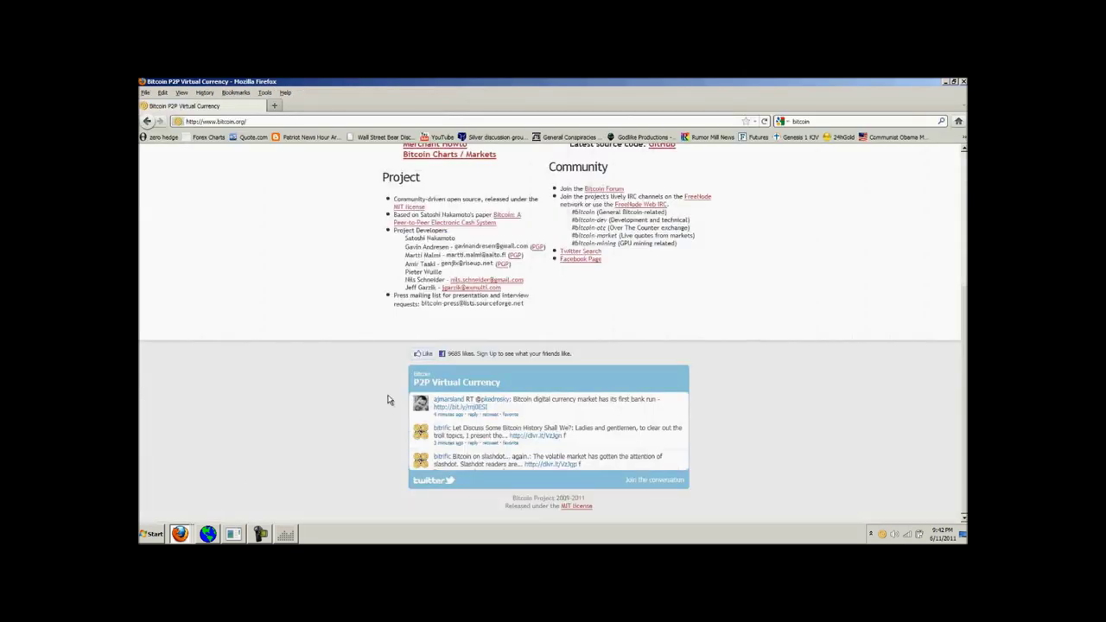
Glance at the Start menu, page through bitcoin.pdf, then switch to the MtGox SierraChart bridge thread.
scroll(840, 303, "up", 5)
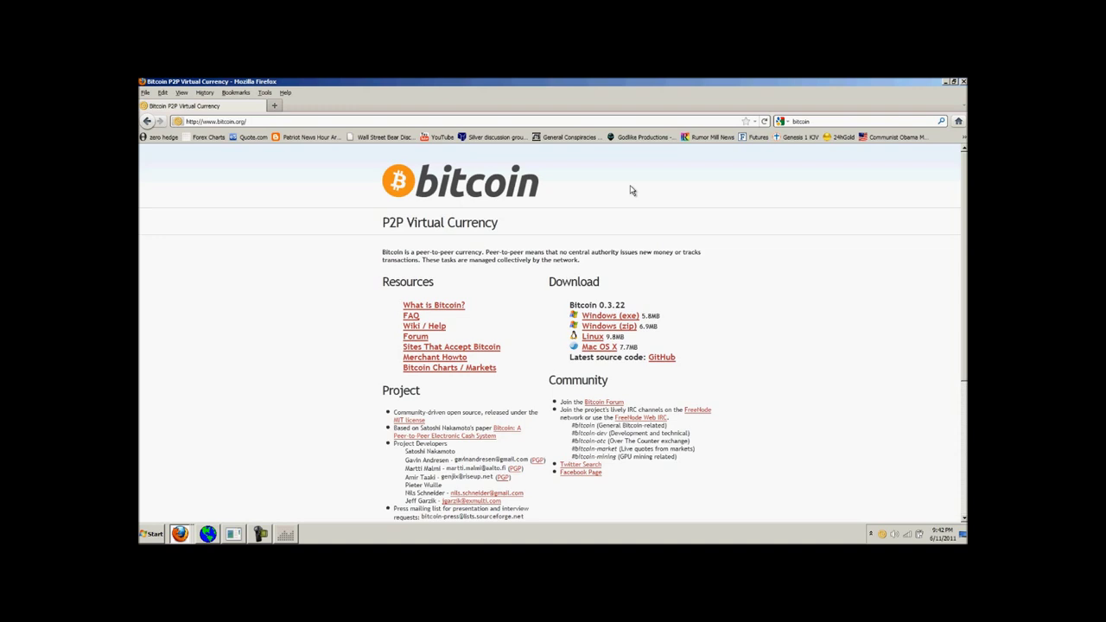
left_click(153, 536)
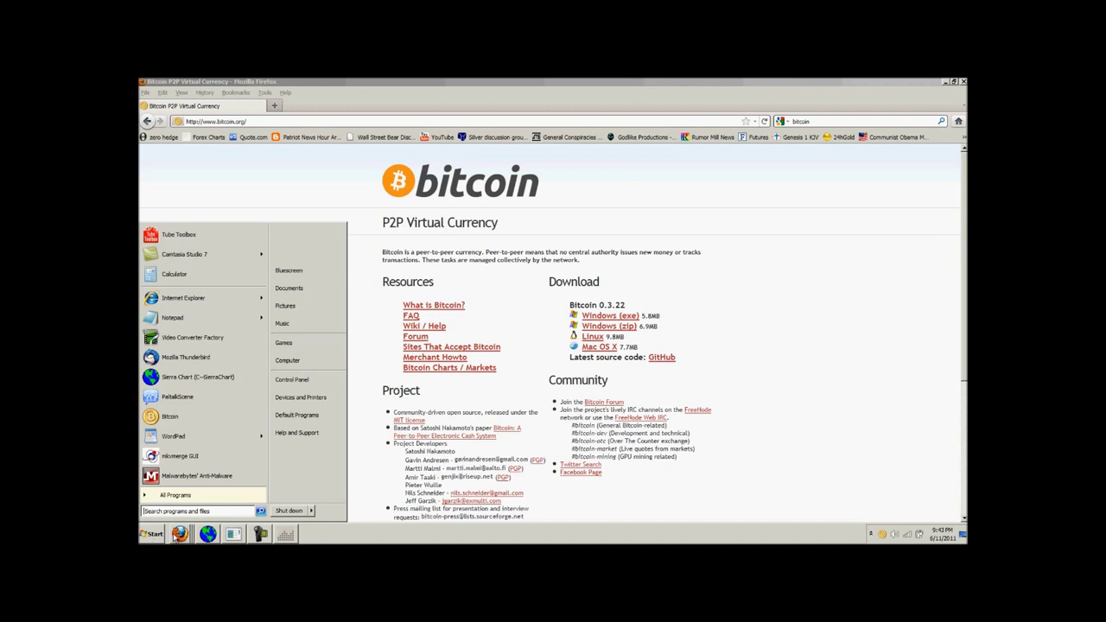
left_click(177, 536)
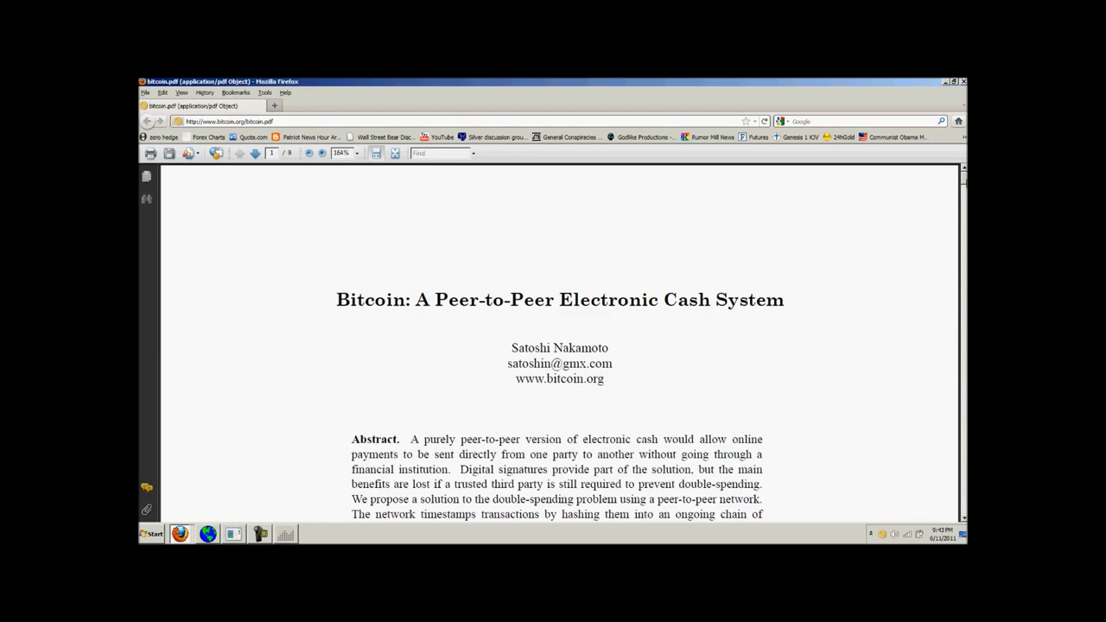
mouse_move(963, 176)
left_mouse_down()
mouse_move(938, 494)
mouse_move(964, 178)
left_mouse_up()
left_click(180, 535)
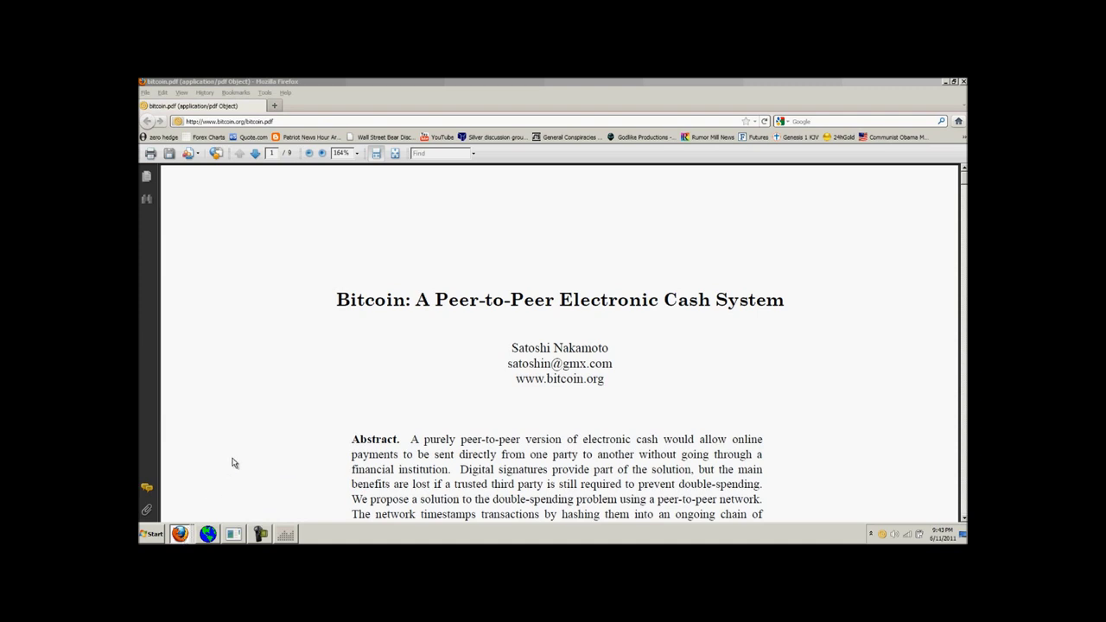
Scroll the MtGox SierraChart bridge thread, then bring forward the sierrachartfeed-0.2.exe console listing mtgoxUSD trades.
key("alt+Tab")
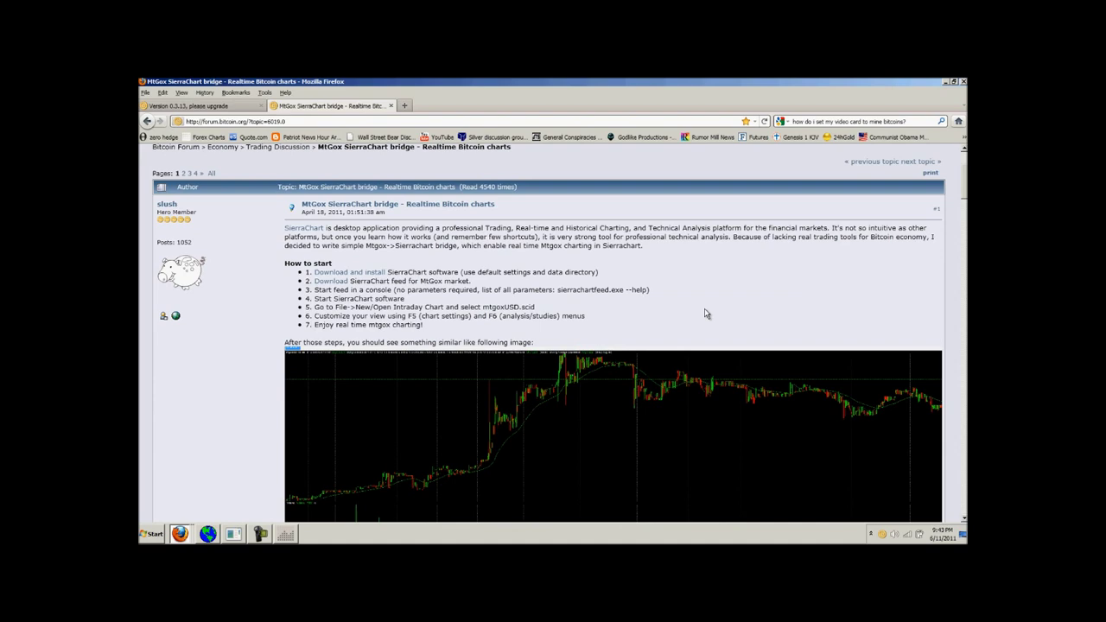
scroll(760, 318, "up", 3)
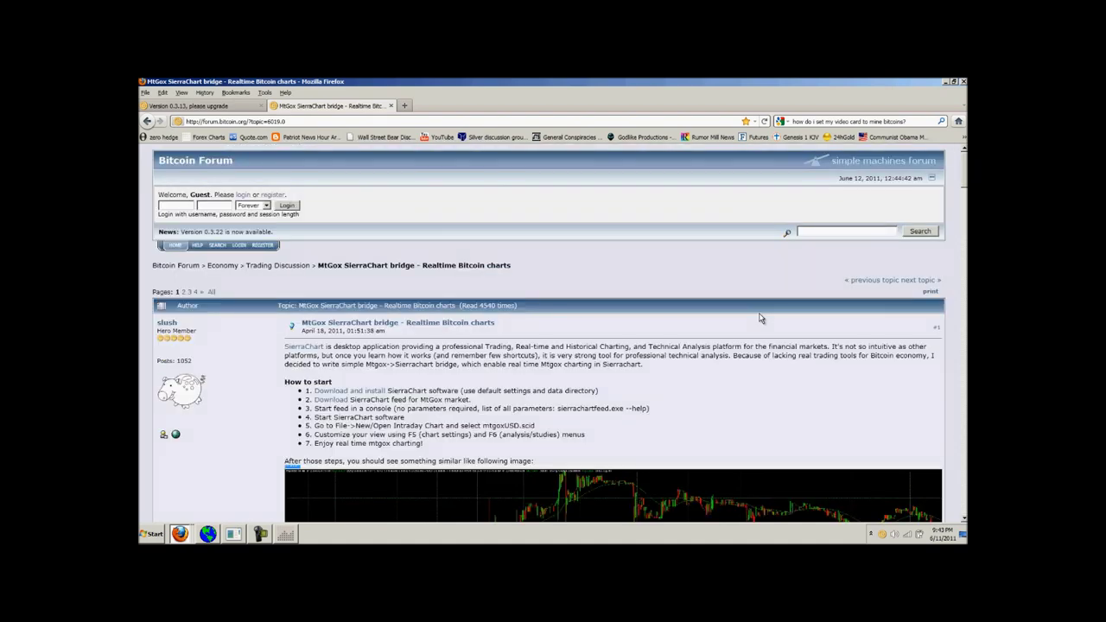
scroll(760, 318, "down", 1)
scroll(760, 318, "down", 1)
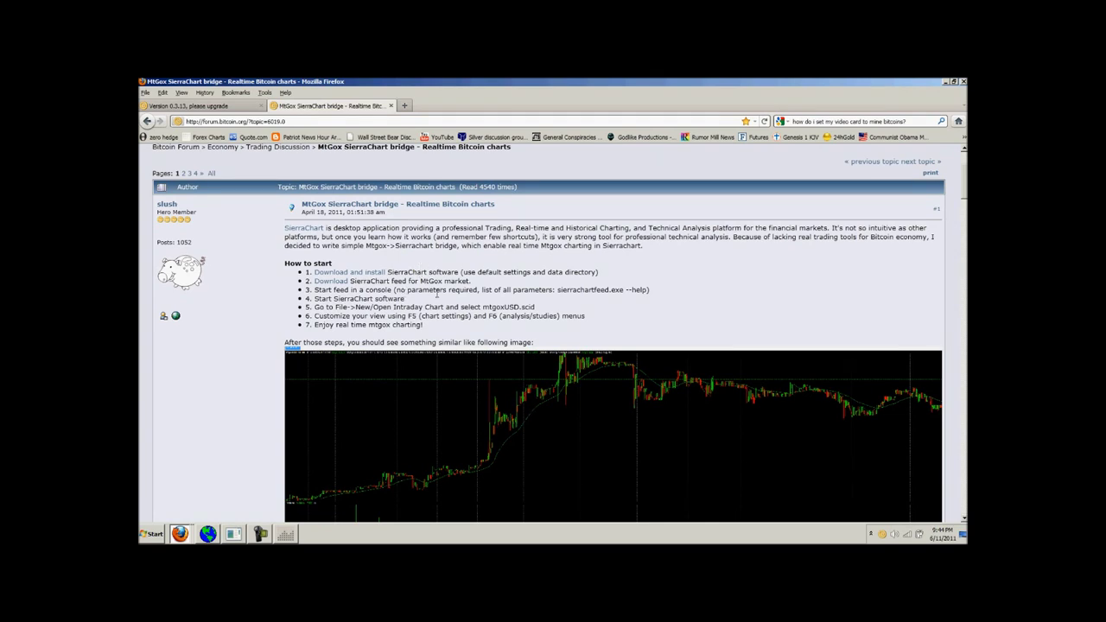
left_click(233, 534)
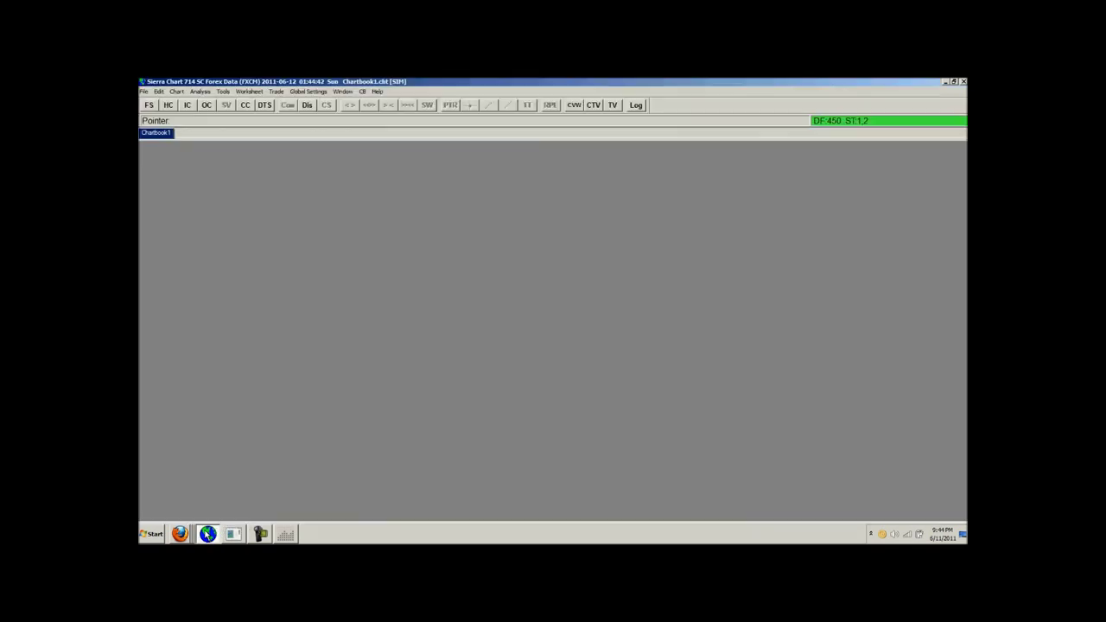
In Sierra Chart, open mtgoxUSD.scid as an intraday chart via File > New/Open Intraday Chart.
left_click(207, 534)
left_click(145, 92)
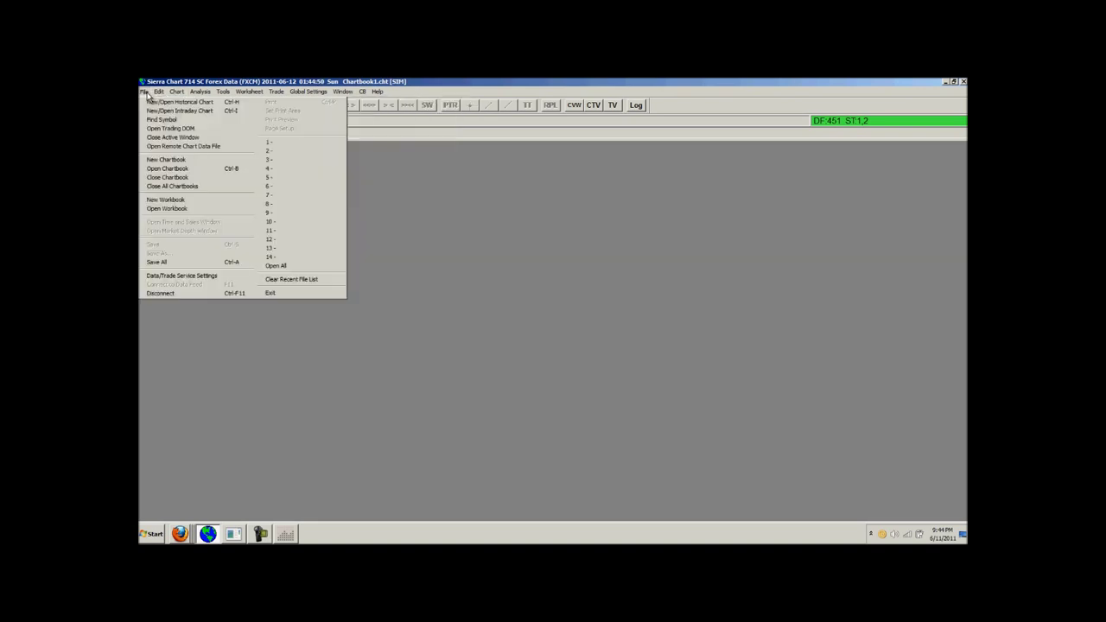
left_click(158, 111)
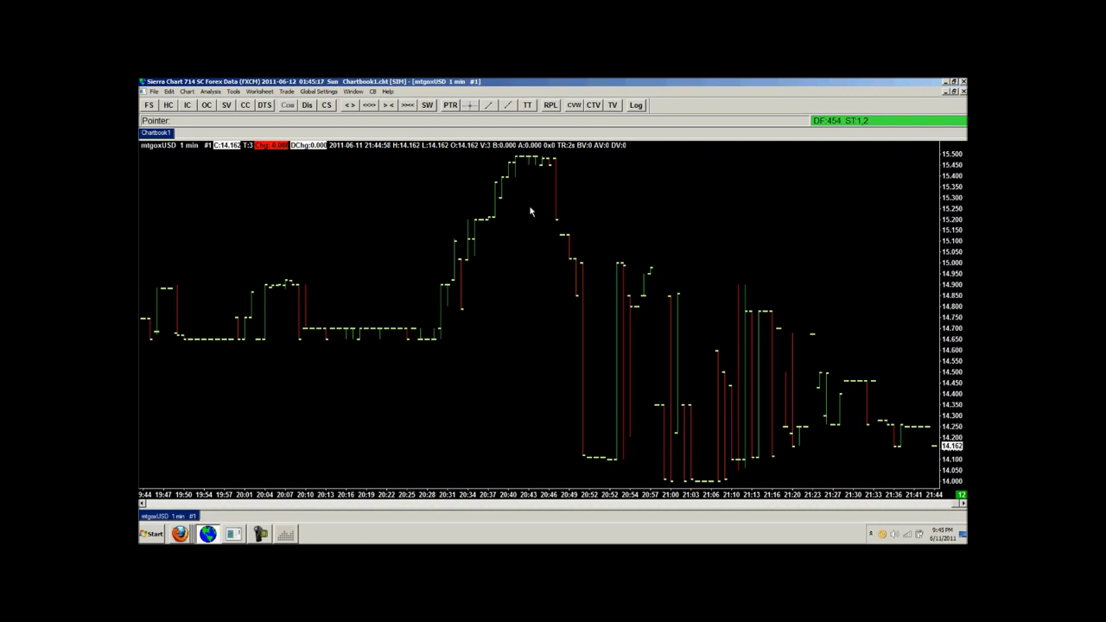
Set the mtgoxUSD chart to load 999999 days and draw Candlestick bars.
key("F5")
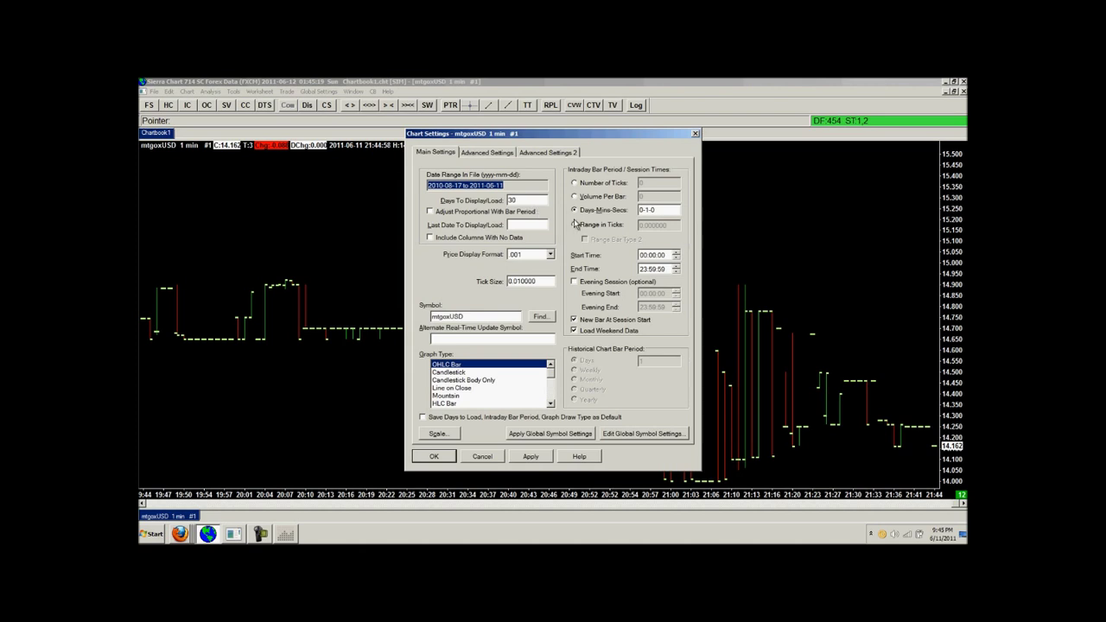
key("Tab")
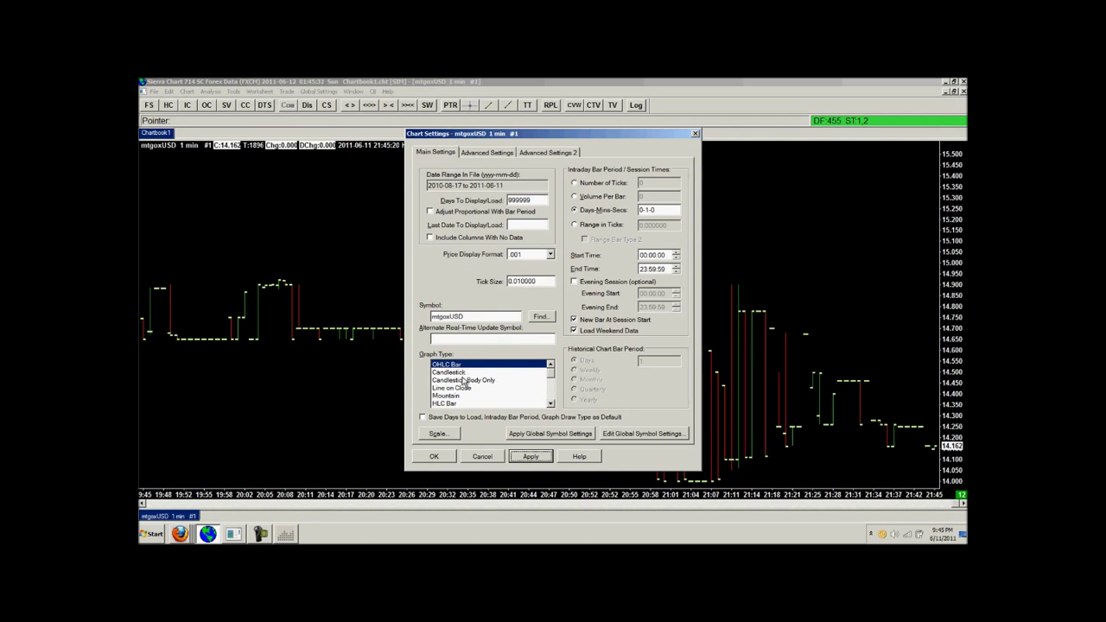
left_click(465, 372)
left_click(531, 456)
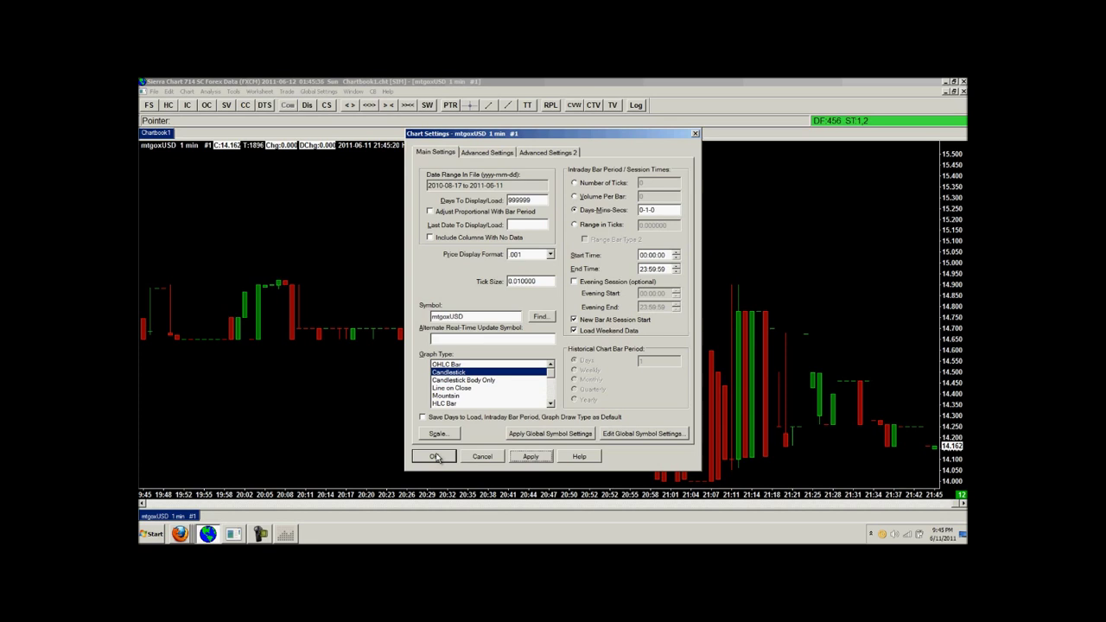
left_click(436, 457)
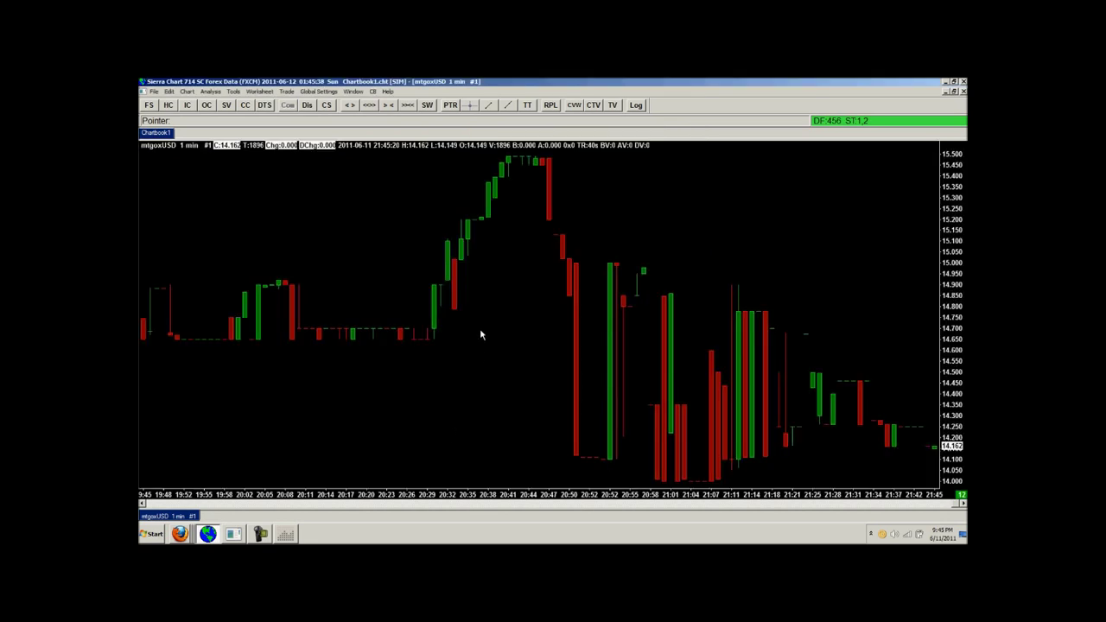
Add the MACD study to the chart's studies to graph.
key("F6")
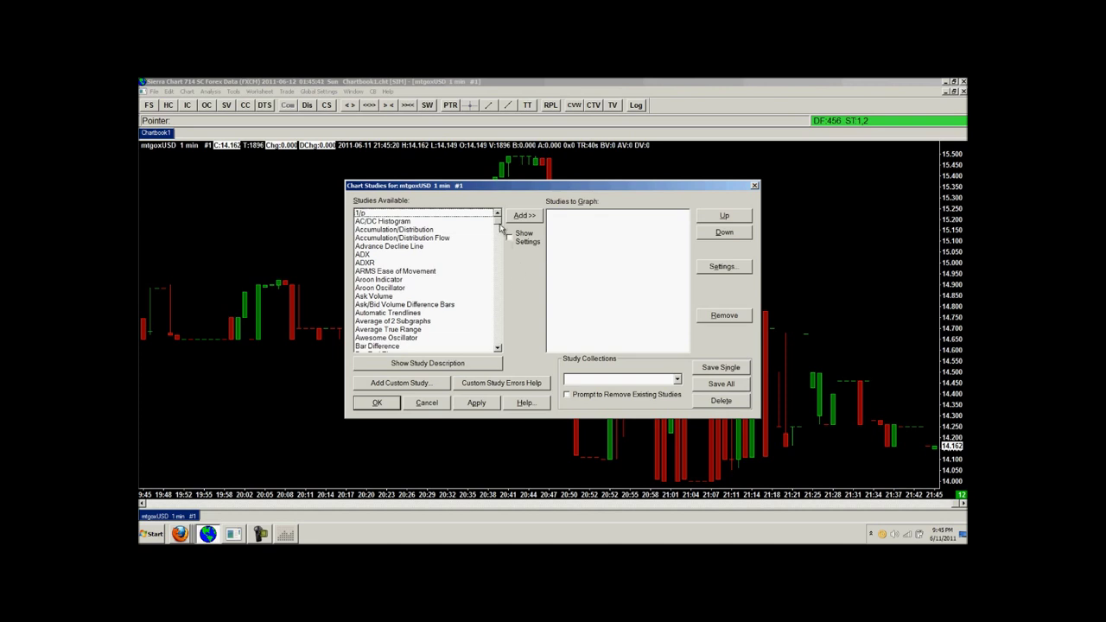
left_click_drag(499, 226, 499, 265)
left_click(403, 306)
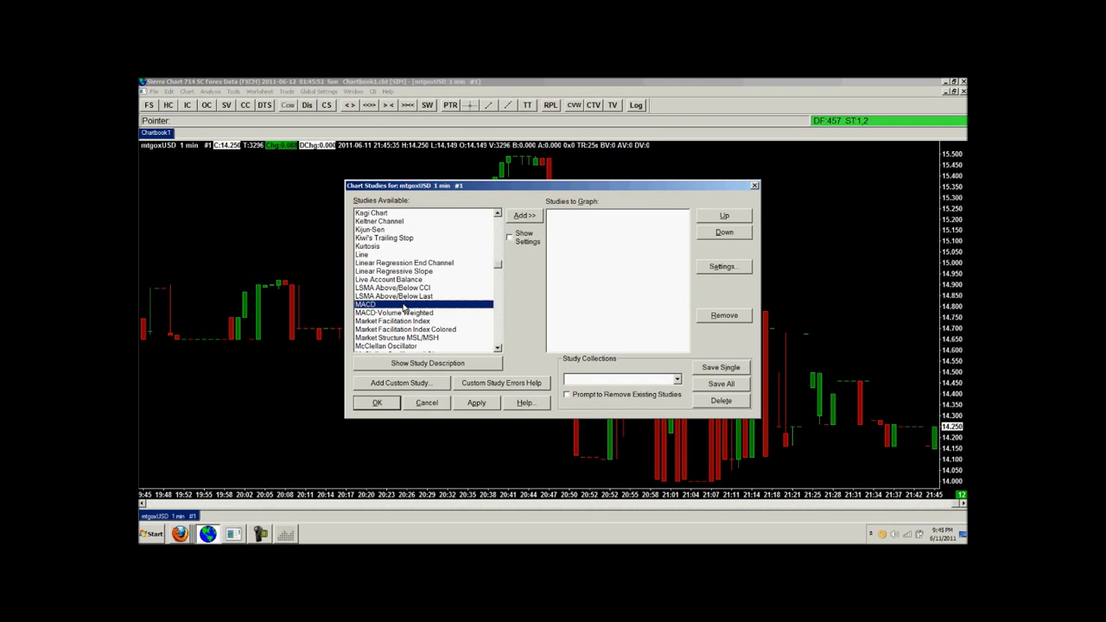
left_click(525, 216)
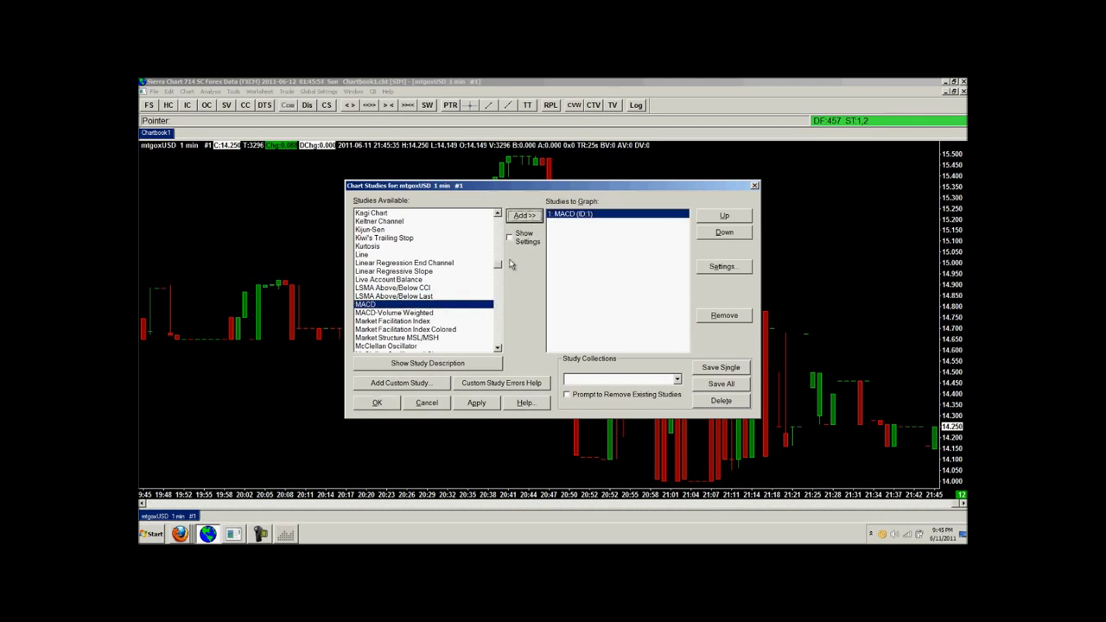
Add the Volume study as well and apply both studies to the chart.
left_click_drag(499, 265, 500, 343)
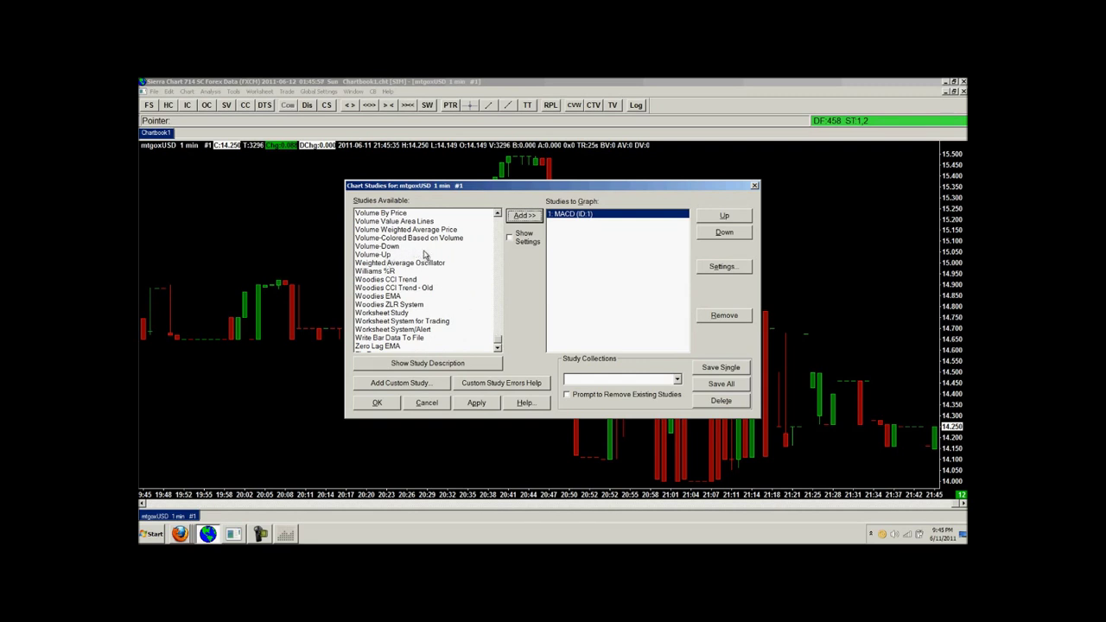
left_click(498, 213)
left_click(498, 213)
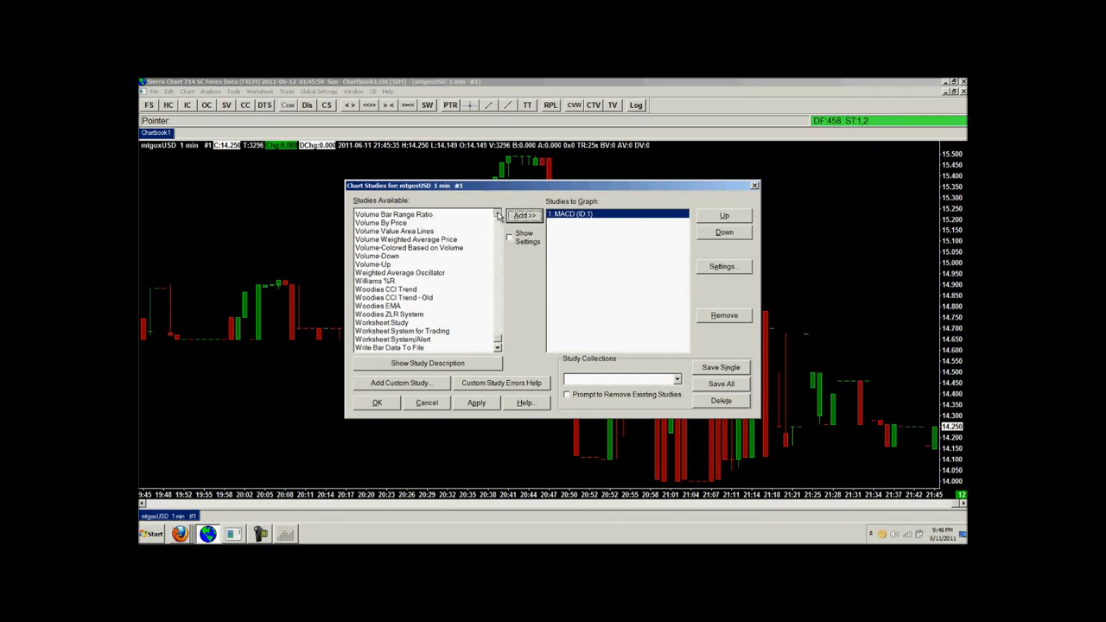
left_click(498, 214)
left_click(498, 214)
left_click(372, 230)
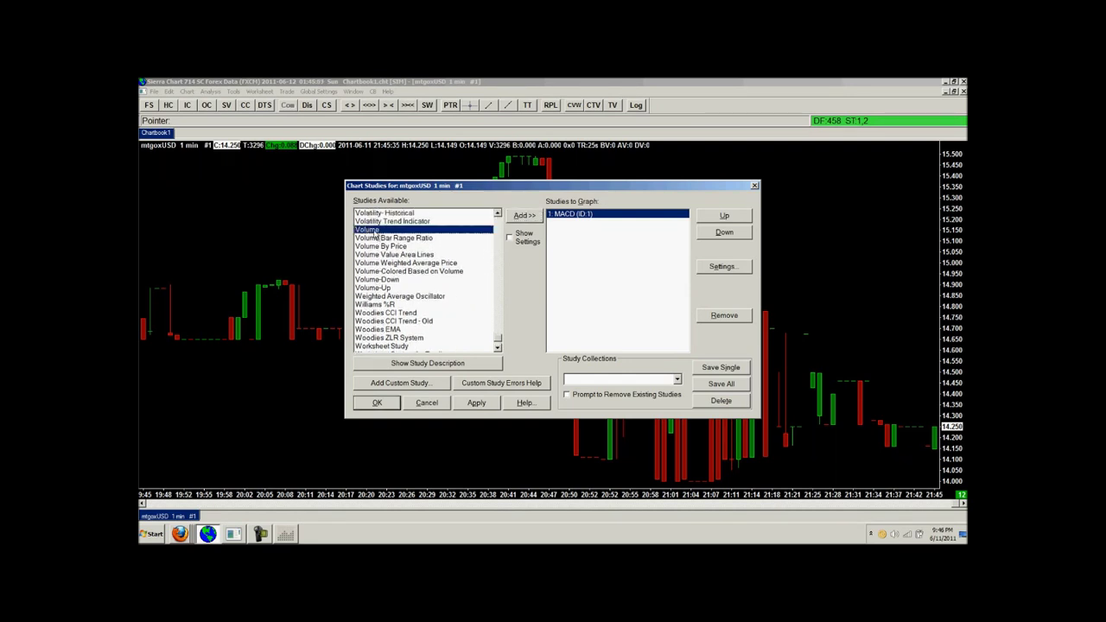
left_click(525, 217)
left_click(478, 404)
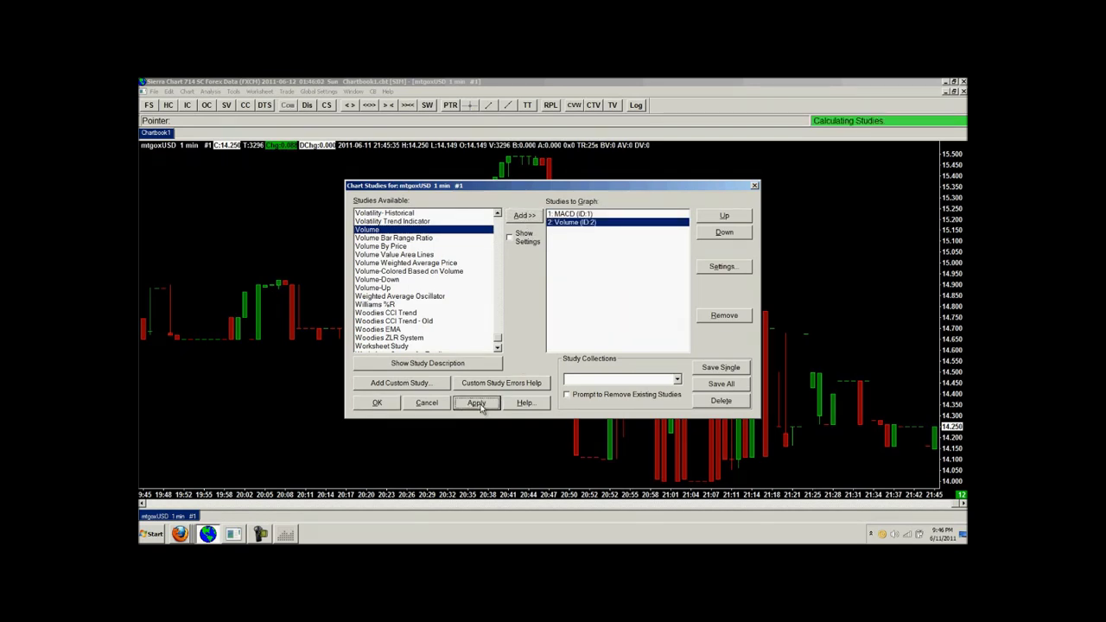
left_click(379, 404)
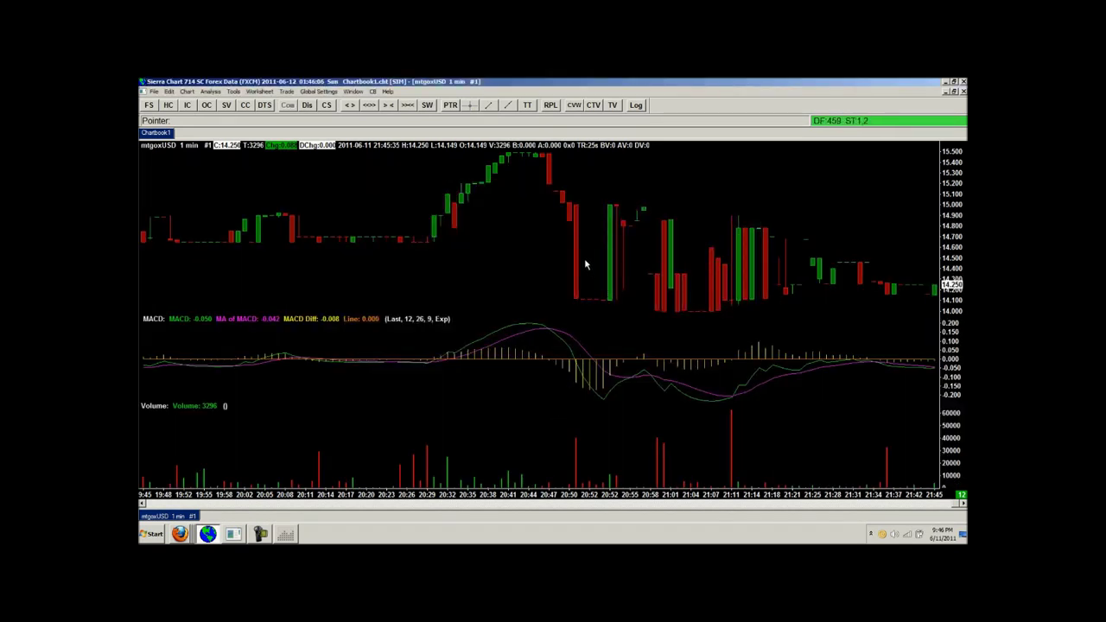
Switch the mtgoxUSD chart to Daily bars and scroll back through its history.
left_click(187, 91)
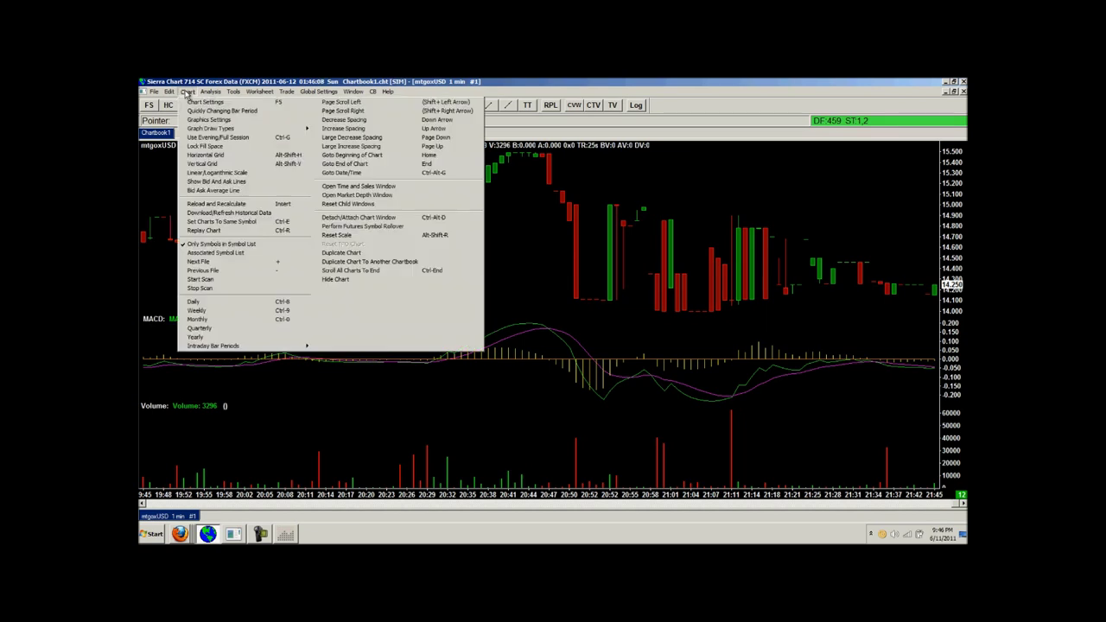
left_click(235, 302)
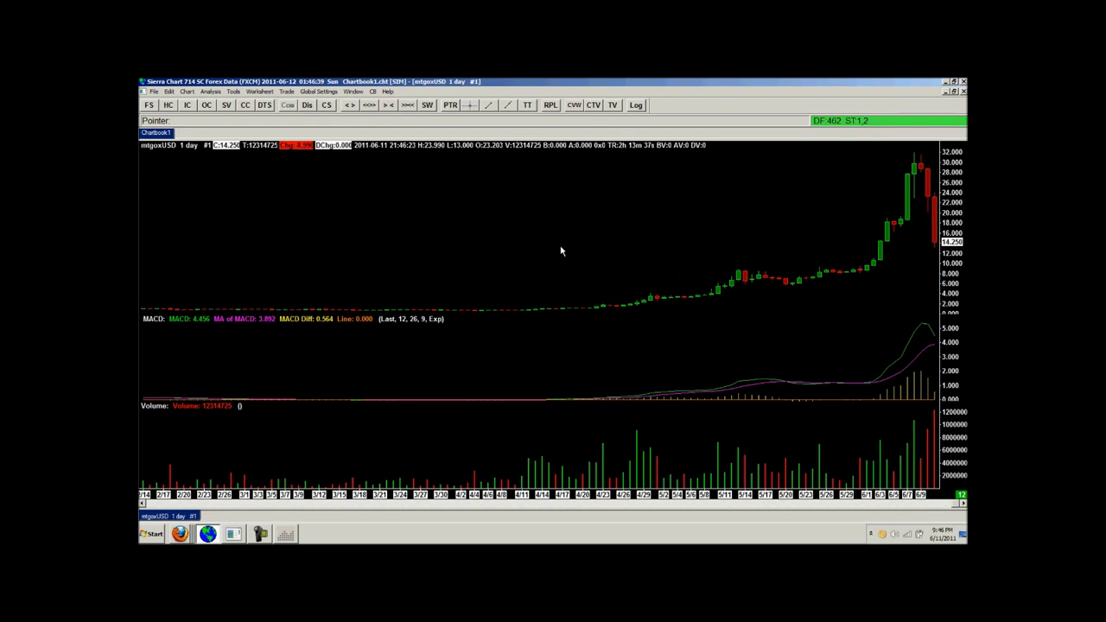
scroll(560, 250, "left", 2)
scroll(560, 251, "left", 6)
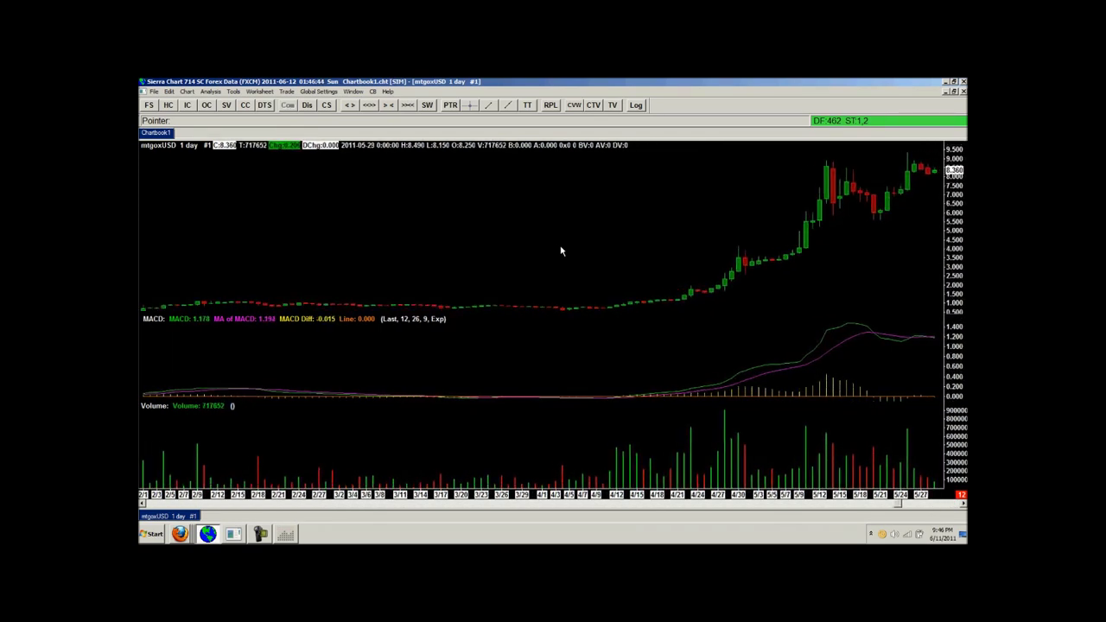
scroll(560, 251, "left", 8)
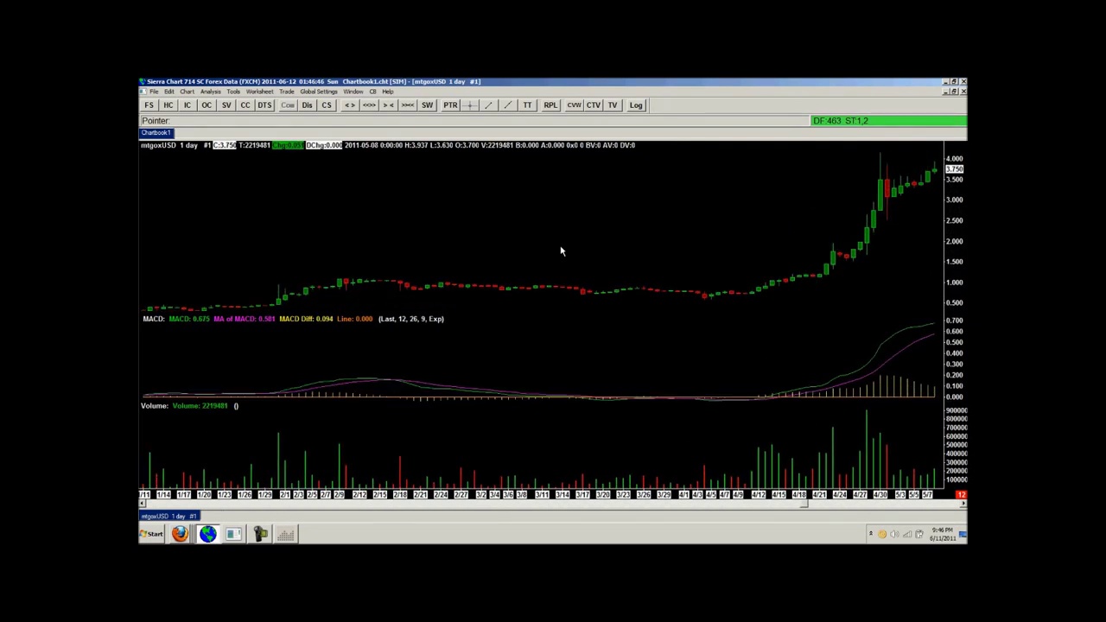
scroll(560, 251, "left", 4)
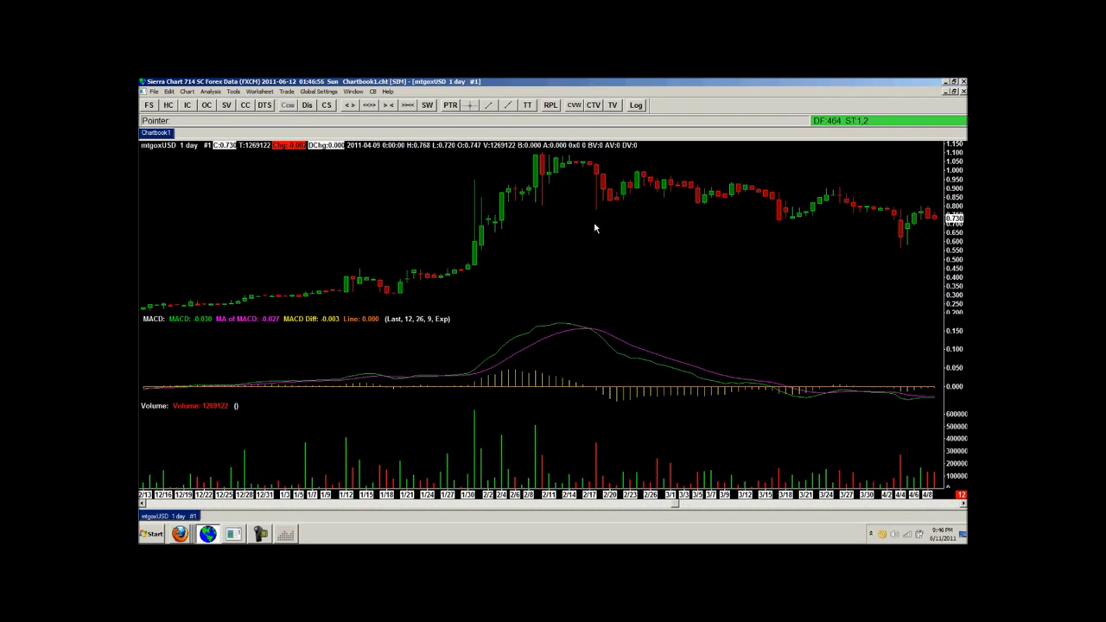
scroll(514, 244, "left", 10)
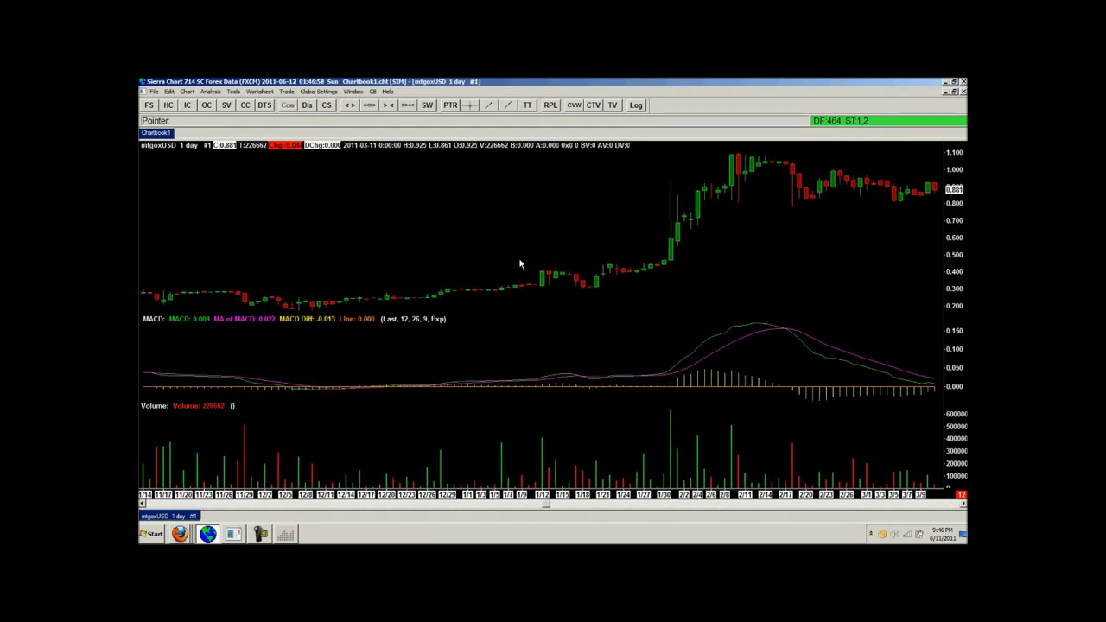
scroll(536, 287, "left", 10)
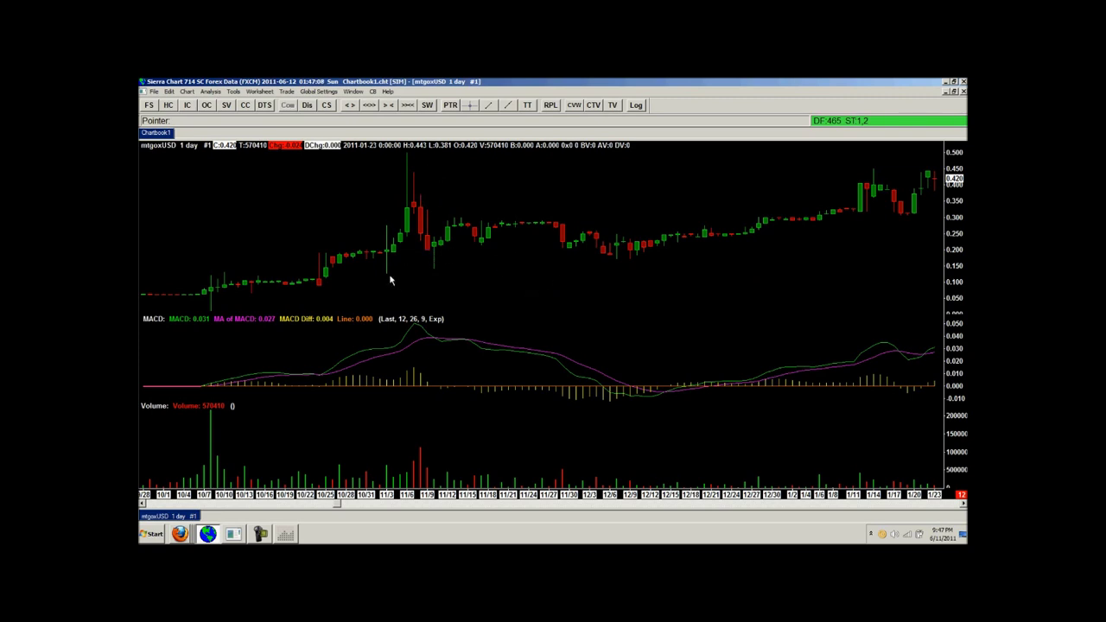
Scroll the daily chart across the June 2011 peak near 27.700 and forward again.
scroll(358, 256, "up", 3)
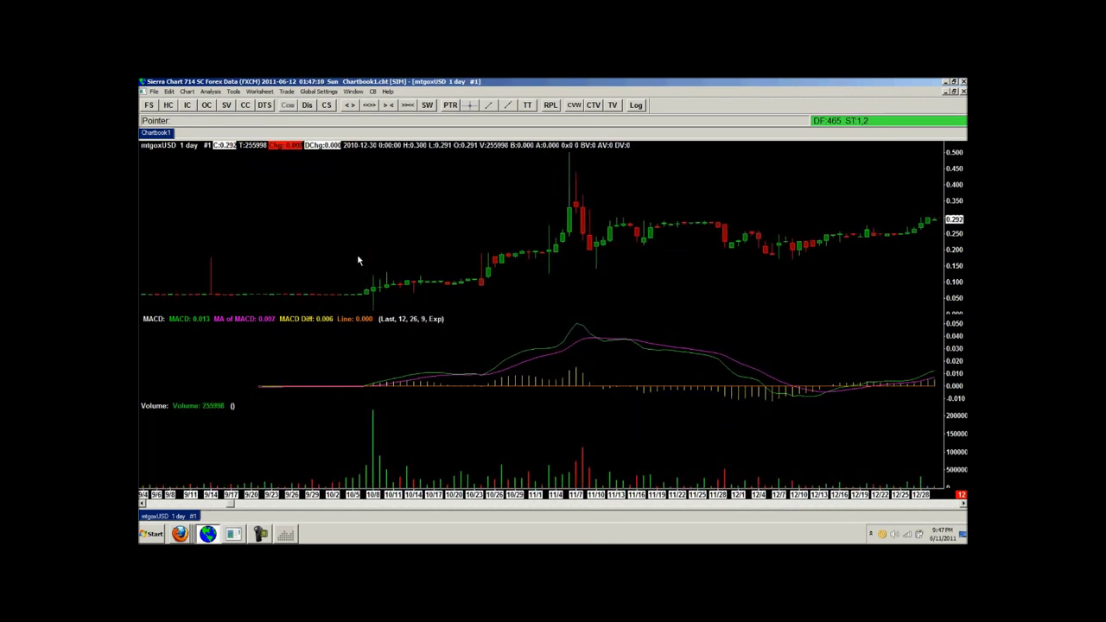
scroll(358, 259, "up", 2)
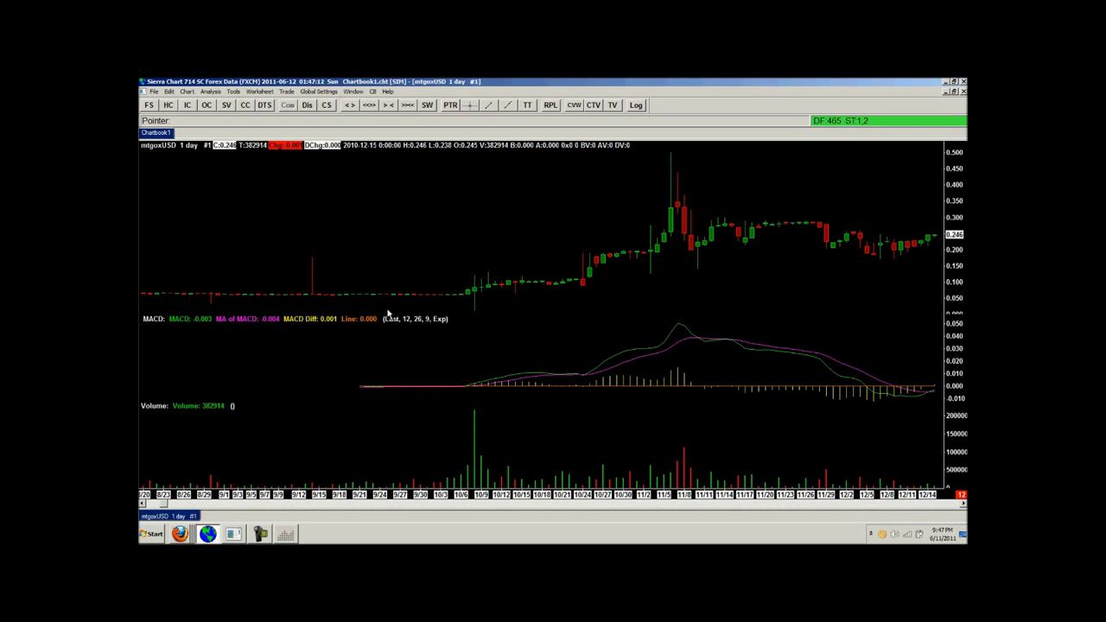
scroll(388, 313, "up", 1)
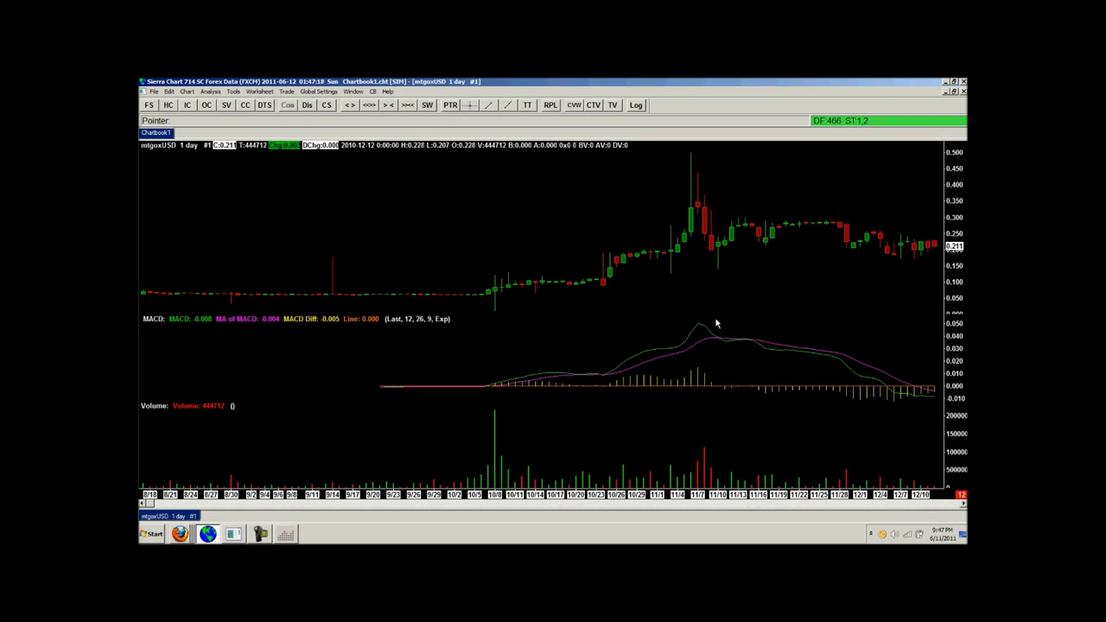
scroll(716, 321, "down", 6)
scroll(730, 307, "down", 12)
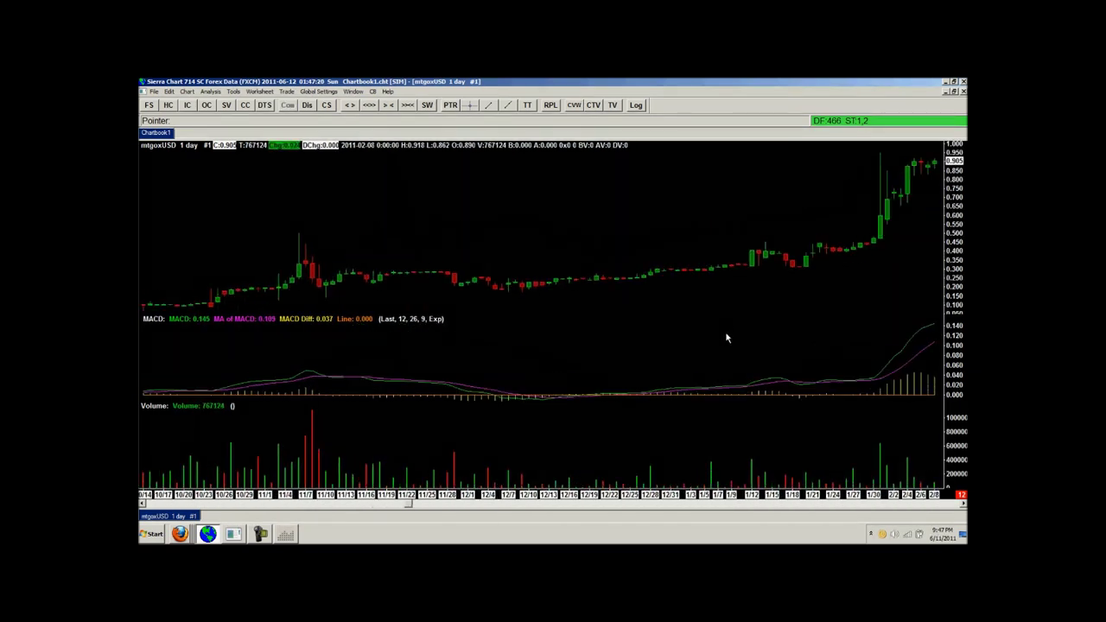
scroll(725, 339, "down", 10)
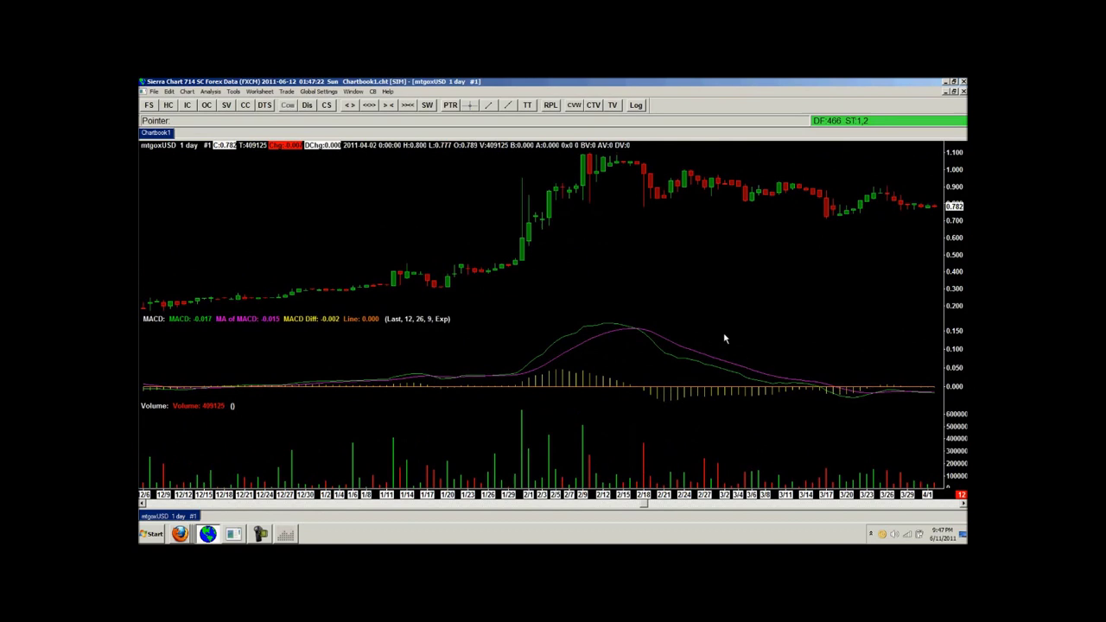
scroll(725, 339, "down", 12)
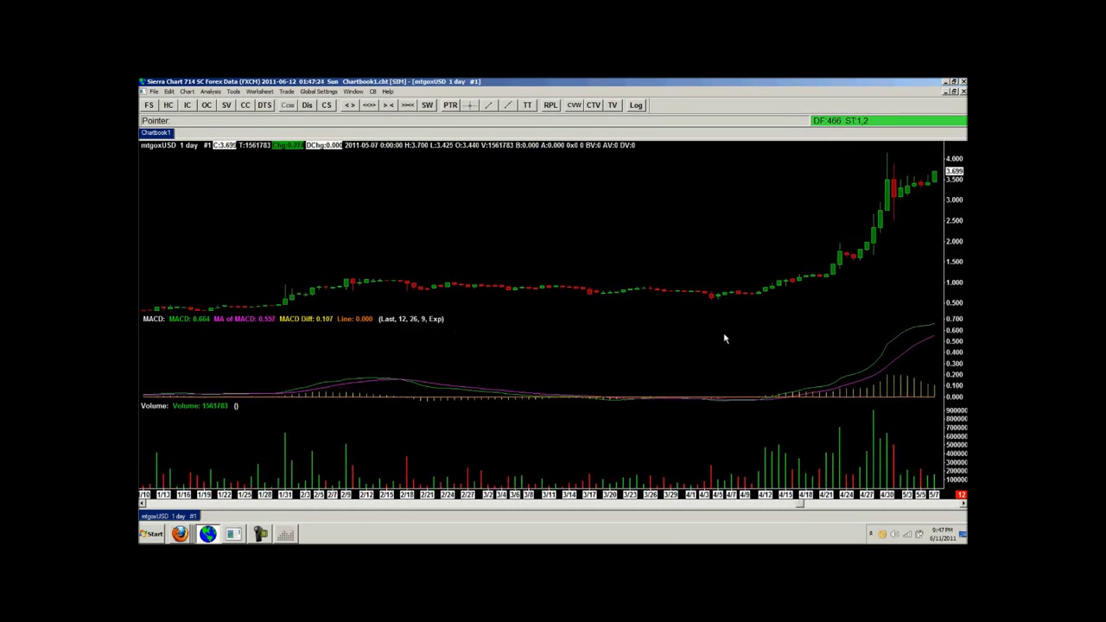
scroll(725, 339, "down", 12)
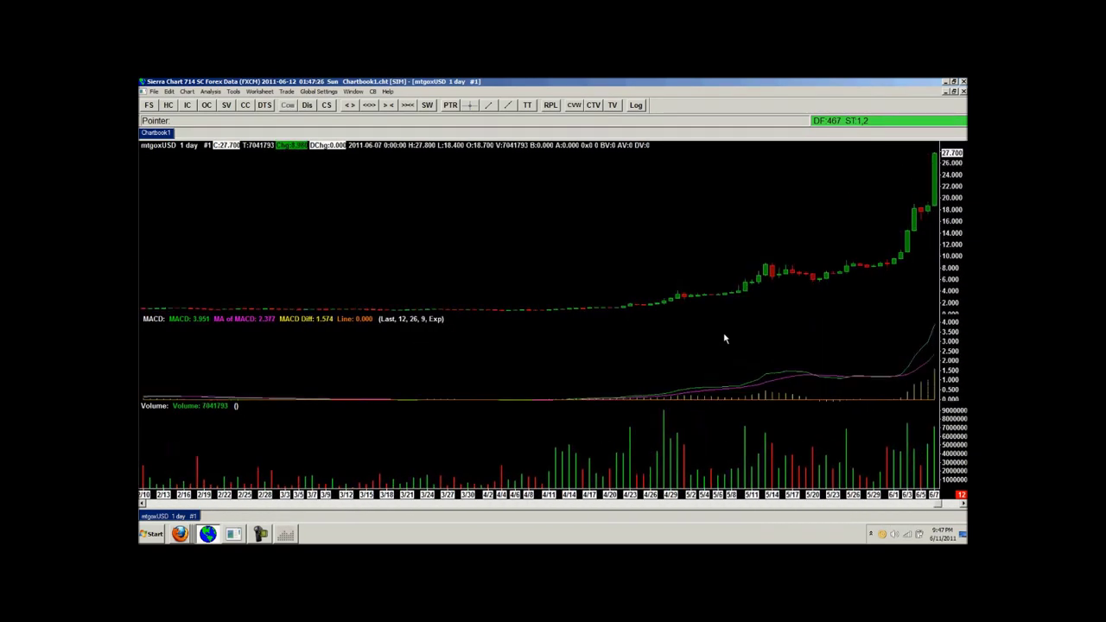
scroll(724, 337, "up", 5)
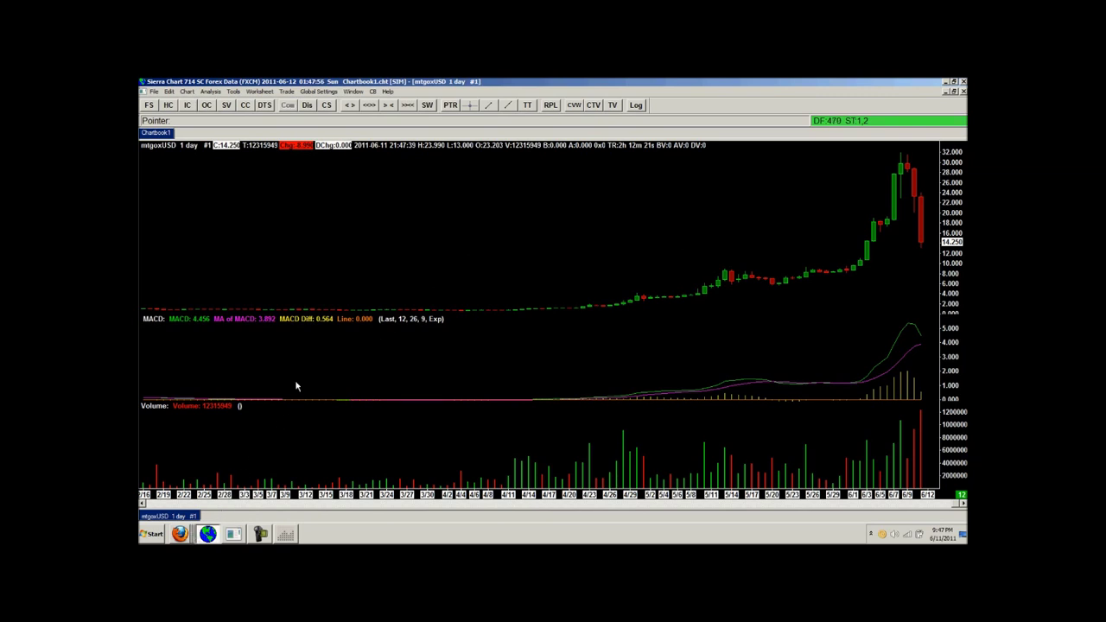
left_click(179, 534)
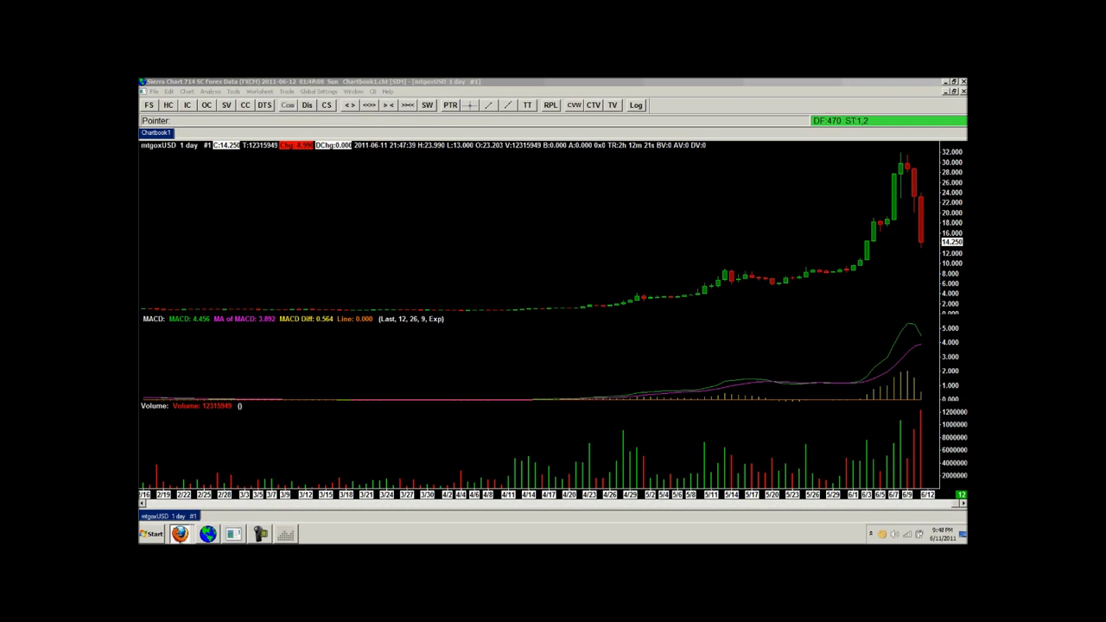
left_click(510, 241)
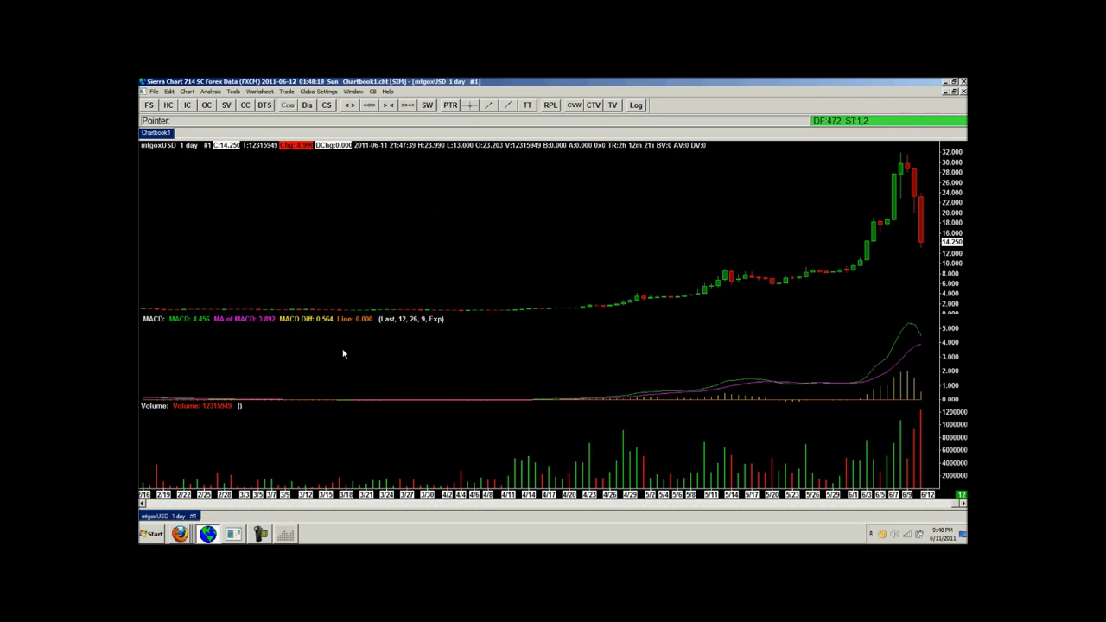
Bring Firefox forward, showing the torproject.org Anonymity Online home page.
left_click(180, 534)
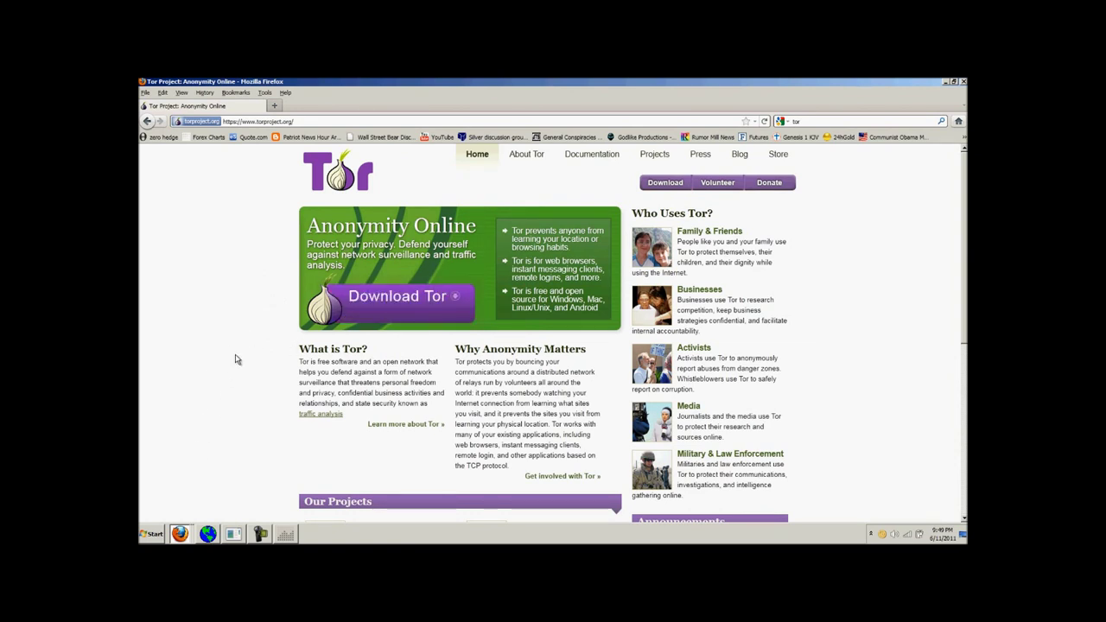
left_click(180, 533)
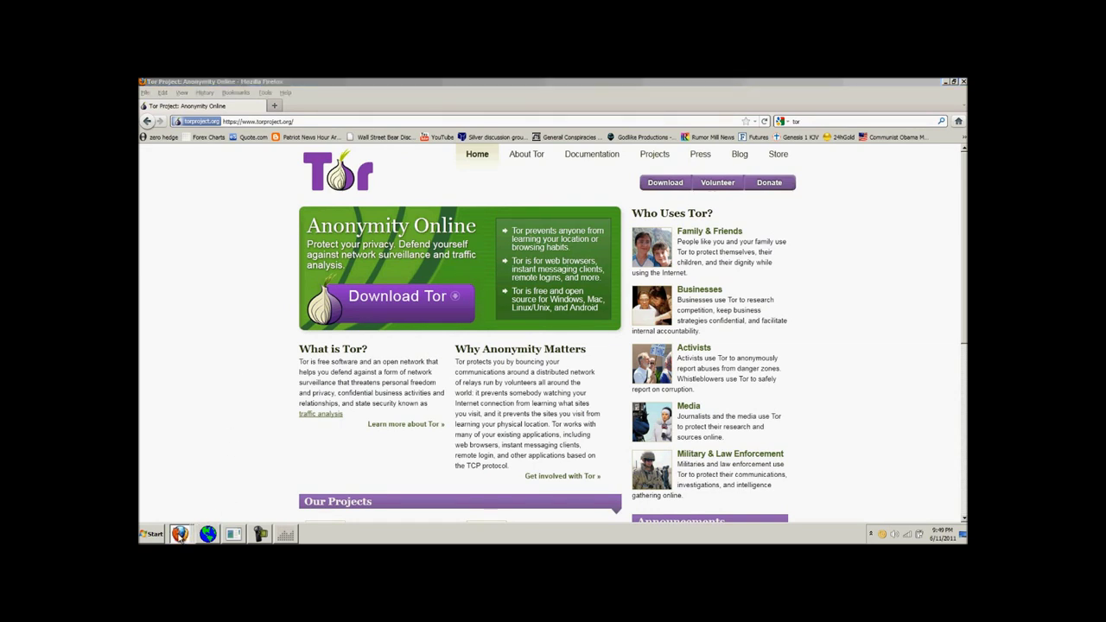
Open the Mt. Gox Trade page and scroll down to the Sell Bitcoins form and back up.
left_click(200, 489)
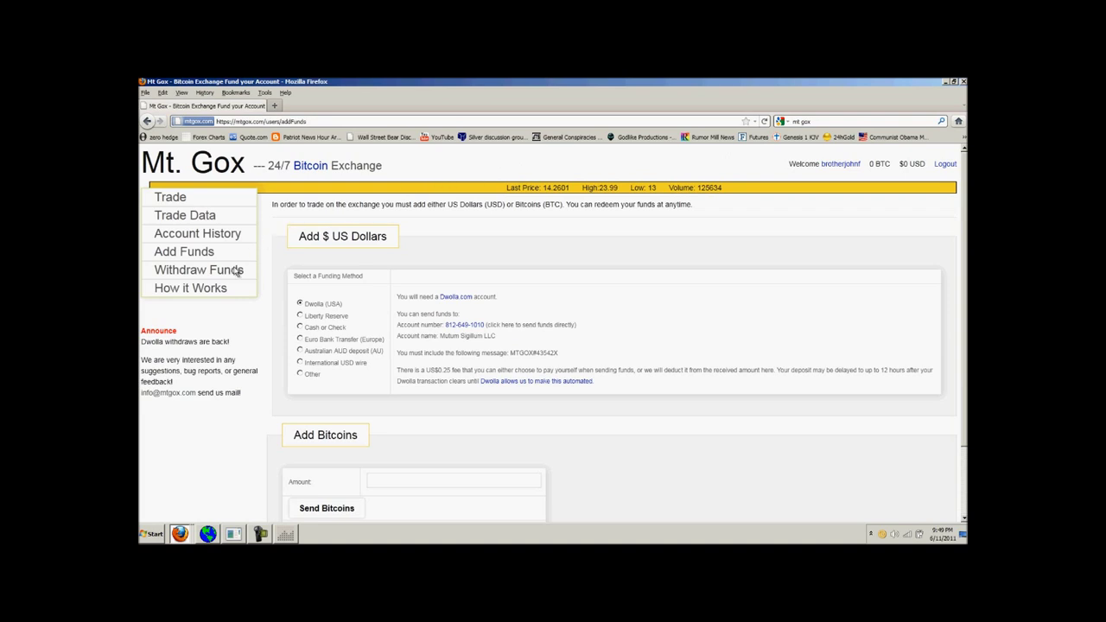
left_click(181, 200)
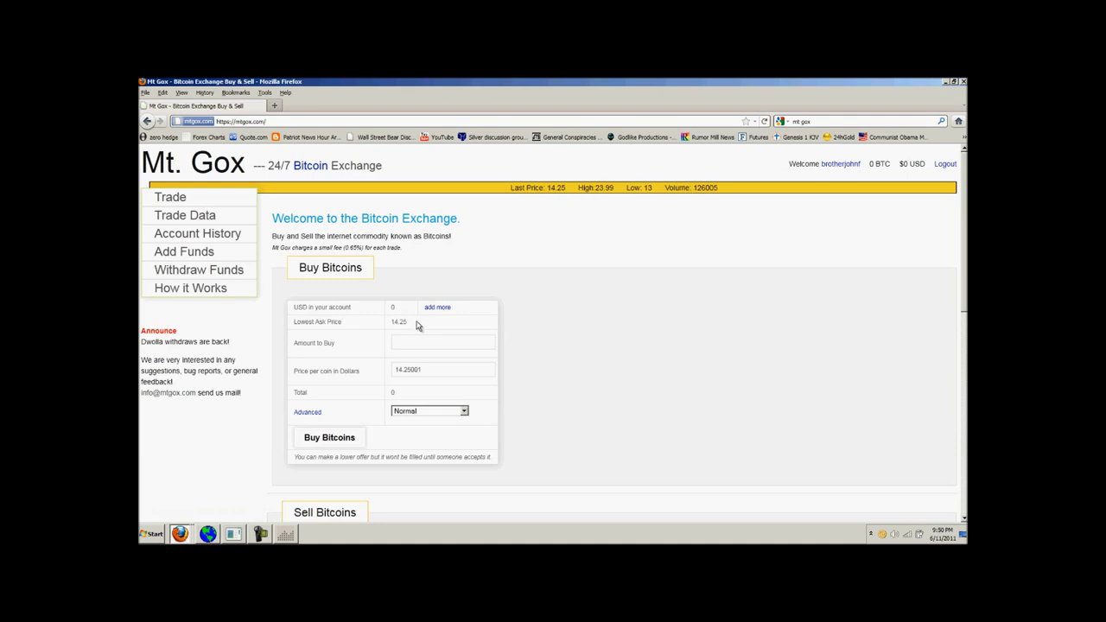
scroll(583, 336, "down", 3)
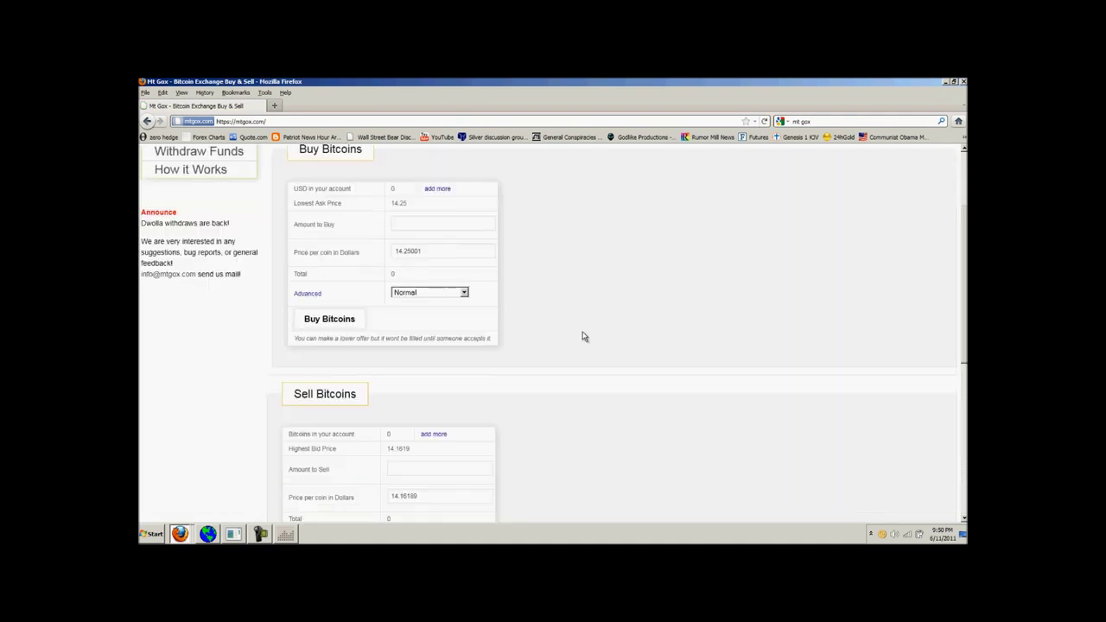
scroll(584, 336, "down", 1)
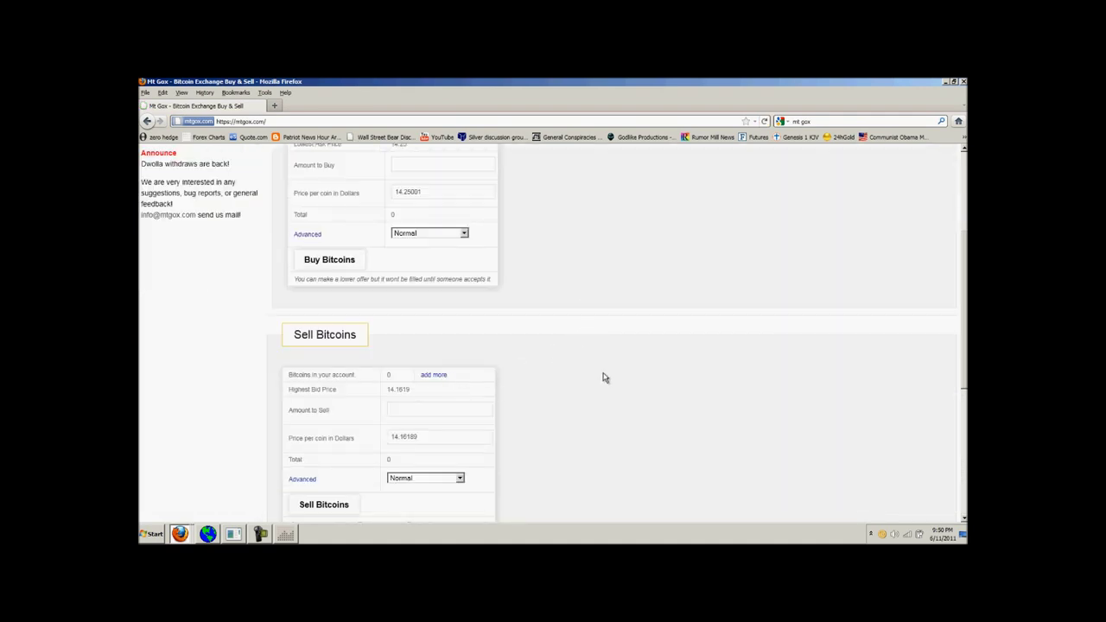
scroll(603, 378, "up", 4)
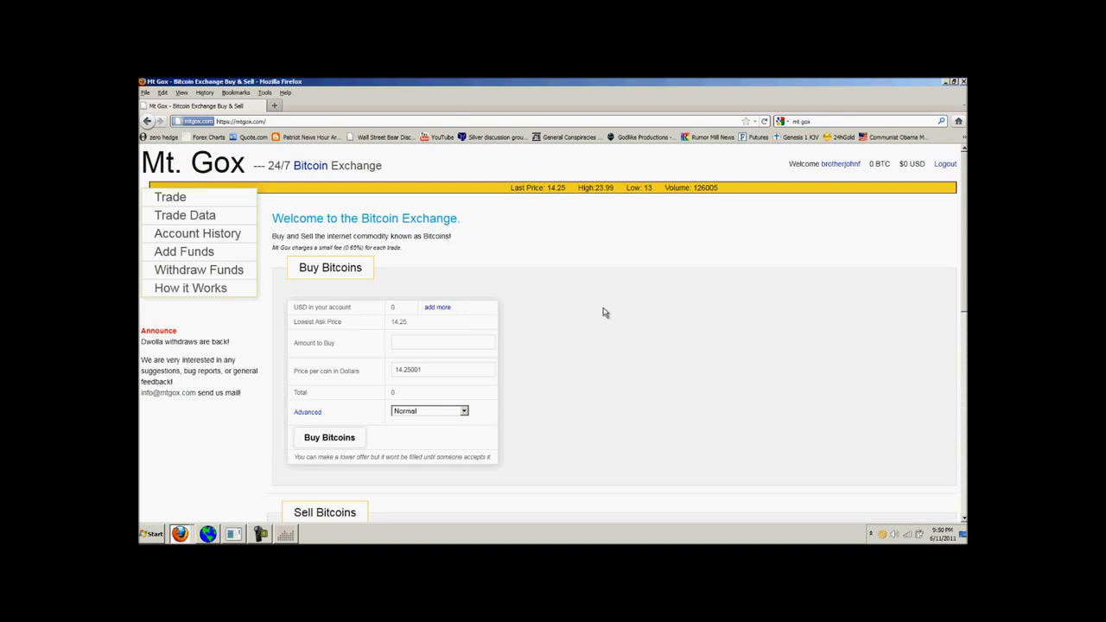
scroll(606, 310, "down", 5)
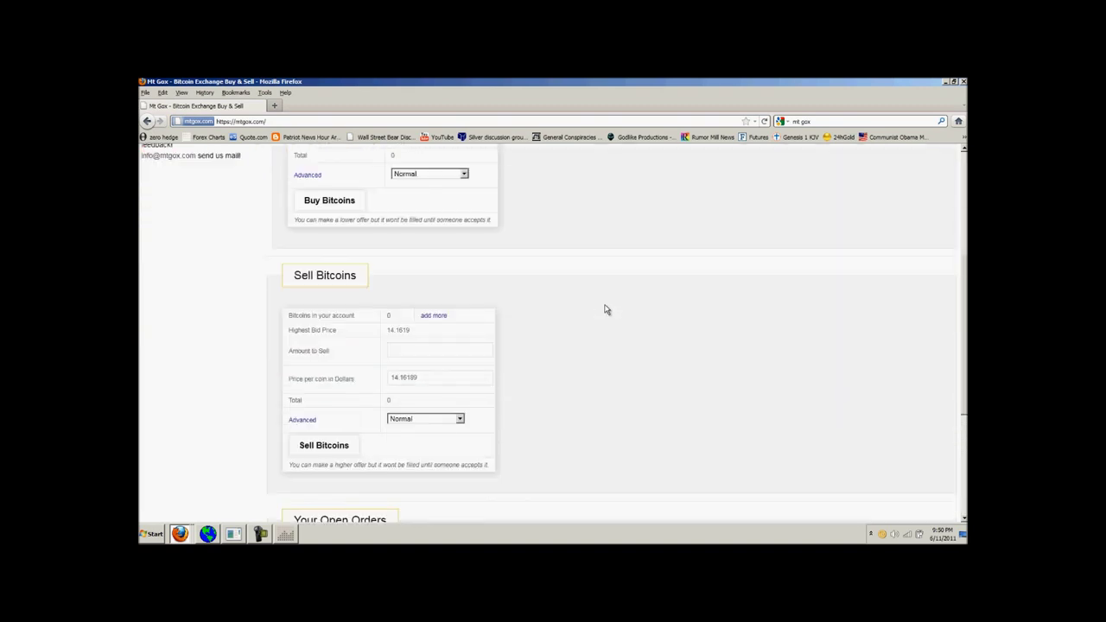
scroll(606, 309, "up", 5)
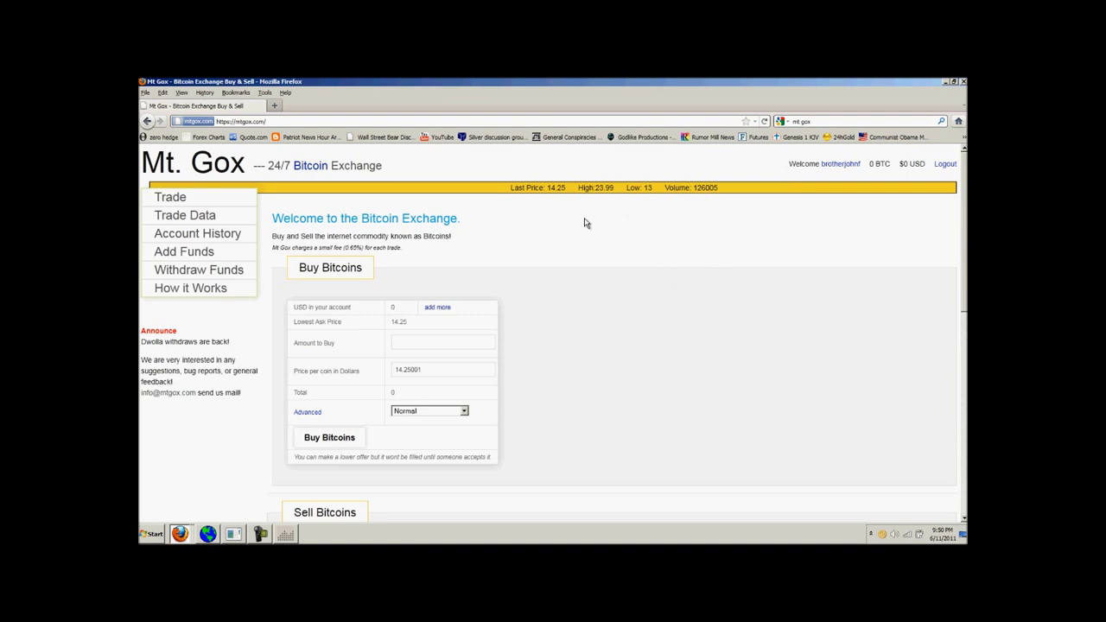
Open Mt. Gox Add Funds, showing Dwolla (USA) funding with its US$0.25 fee.
left_click(197, 256)
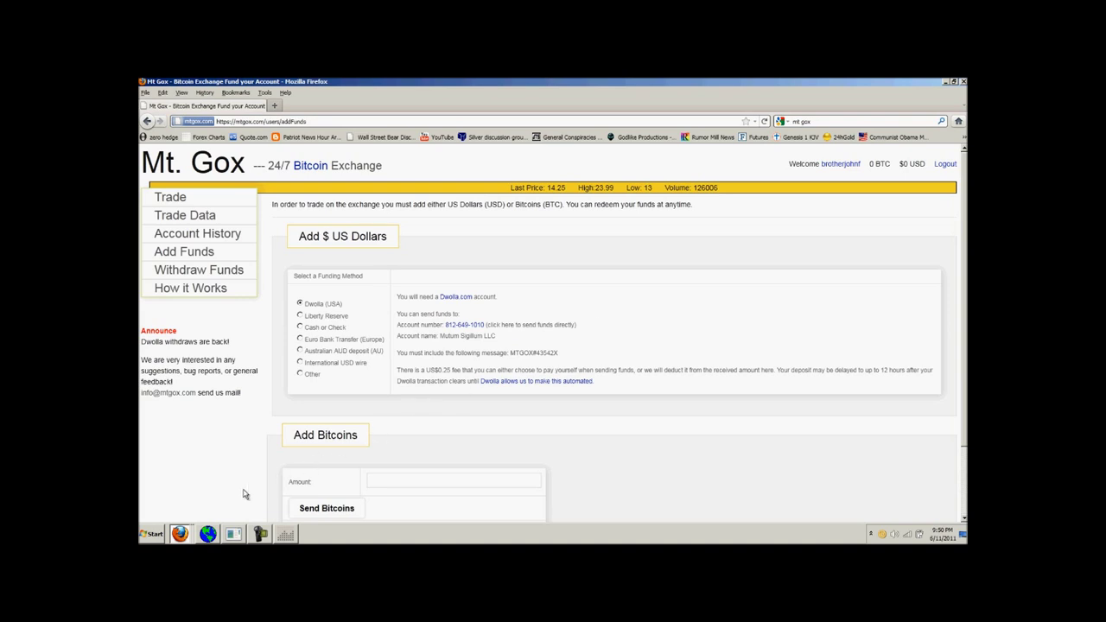
left_click(180, 533)
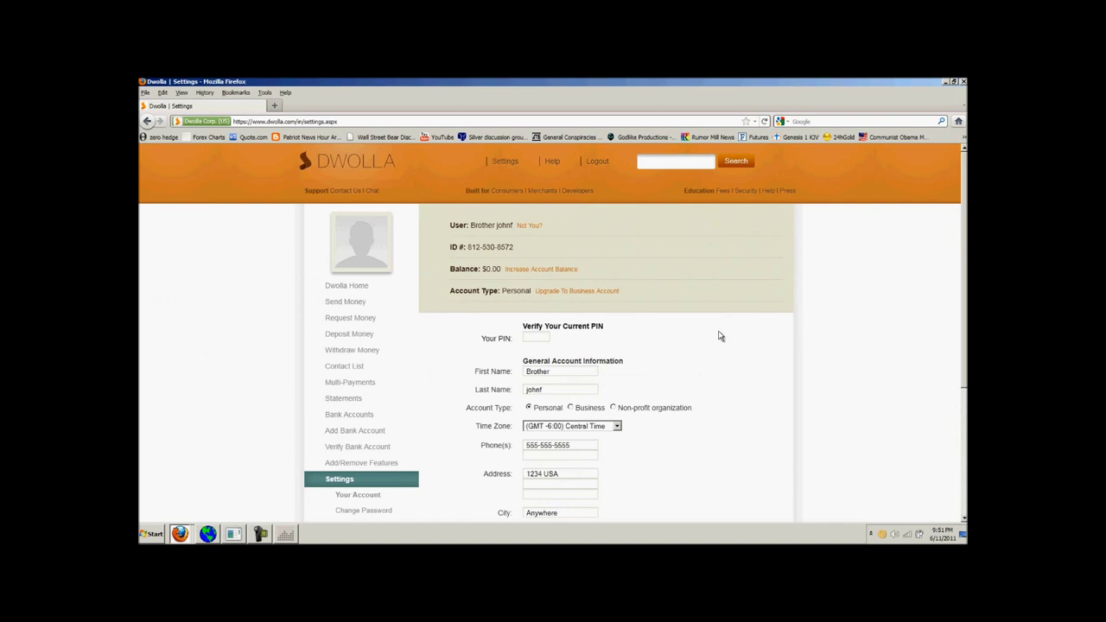
scroll(720, 335, "down", 3)
scroll(720, 335, "up", 3)
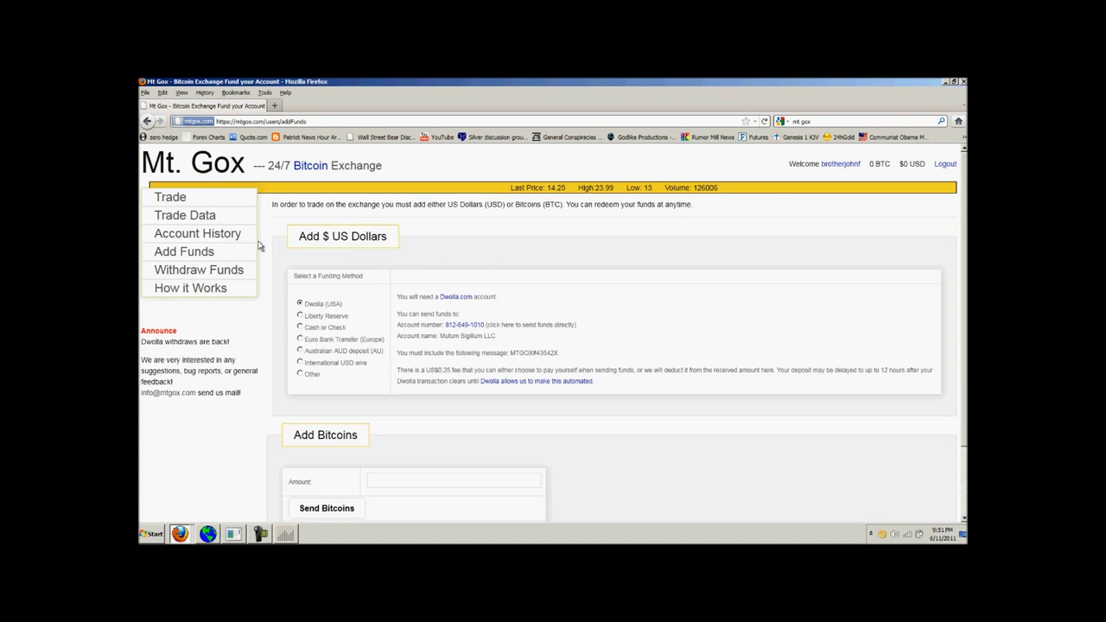
Return to the Mt. Gox Trade page, then bring the Sierra Chart mtgoxUSD daily chart in front.
left_click(171, 198)
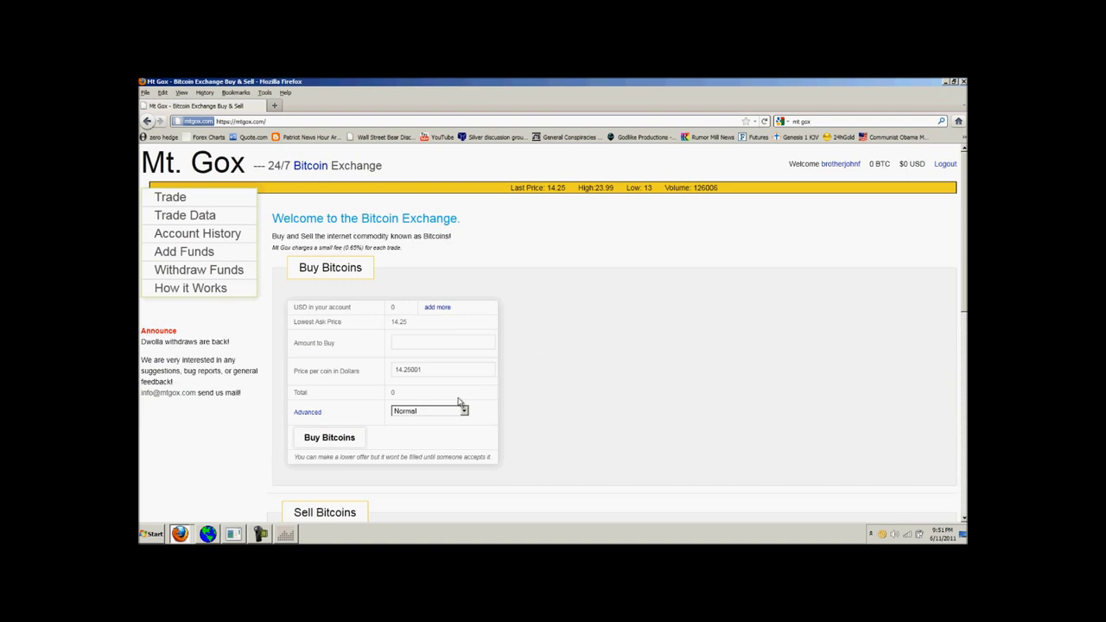
left_click(208, 533)
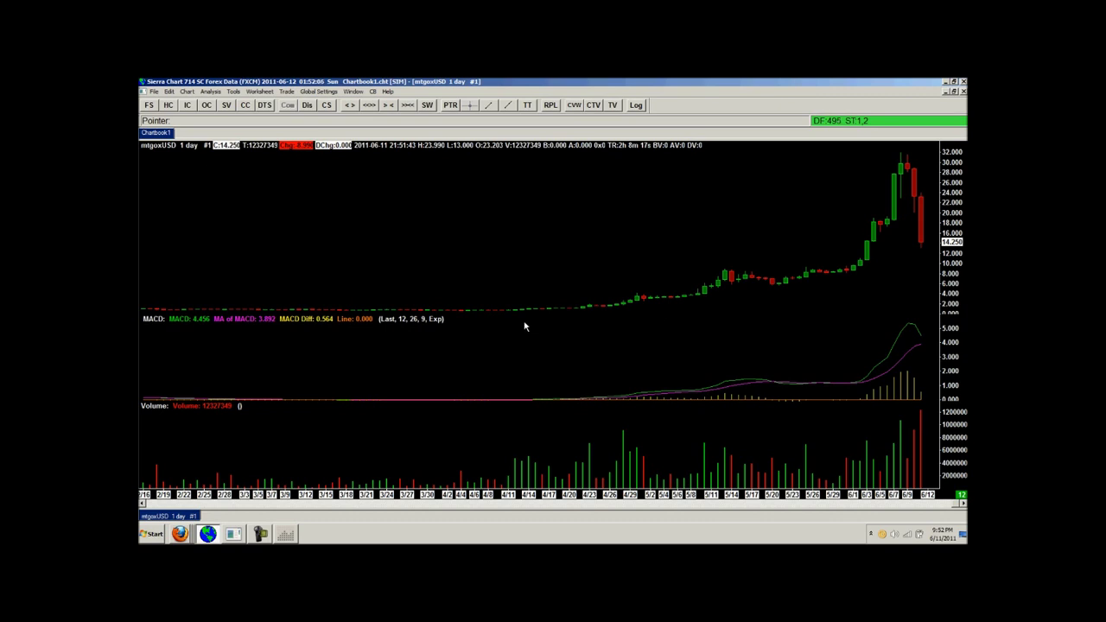
Bring the Firefox bitcoin.org homepage, with its Bitcoin 0.3.22 download links, back to the front.
left_click(176, 536)
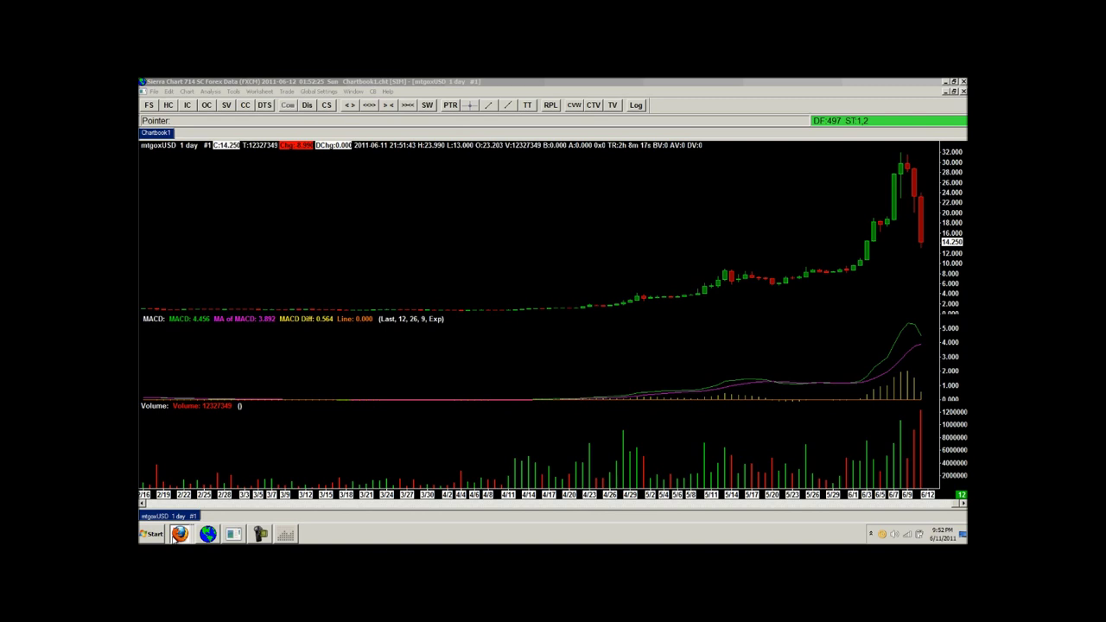
key("alt+Tab")
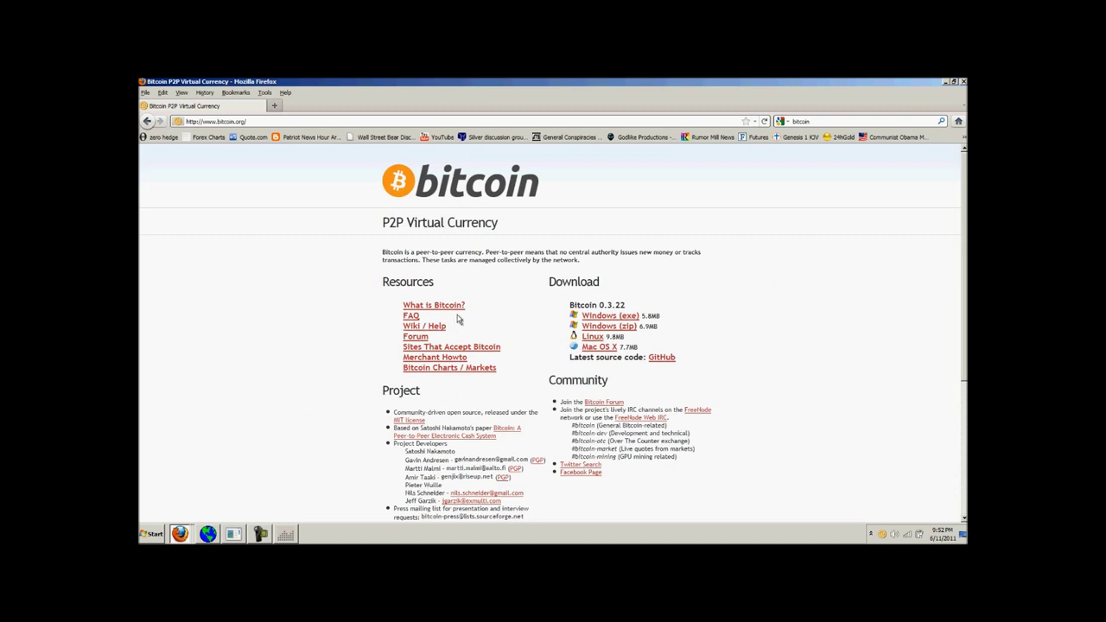
Open the Bitcoin wallet from the system tray, showing a 0.00 balance and 20 connections.
double_click(882, 536)
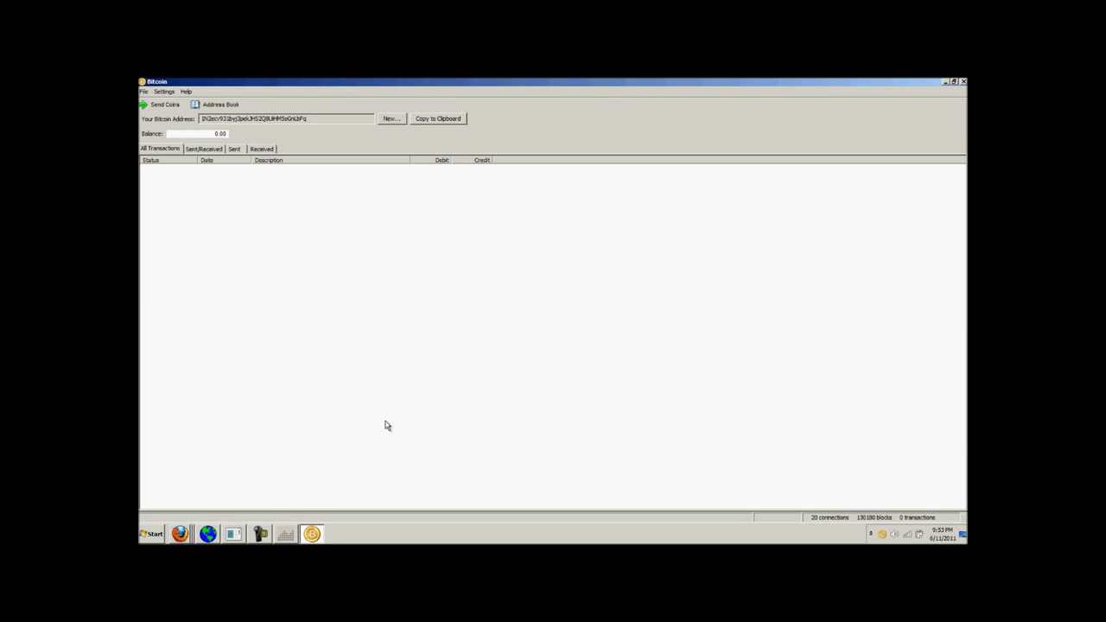
Show the sierrachartfeed mtgoxUSD trade log, then return to the daily mtgoxUSD chart closing at 14.250.
left_click(233, 536)
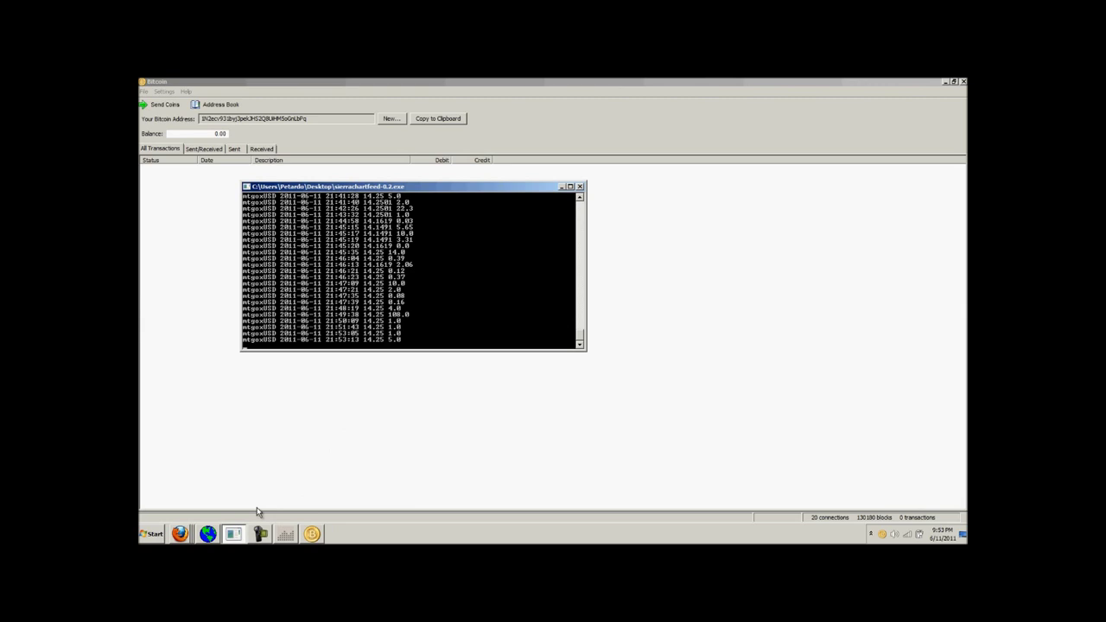
left_click(209, 535)
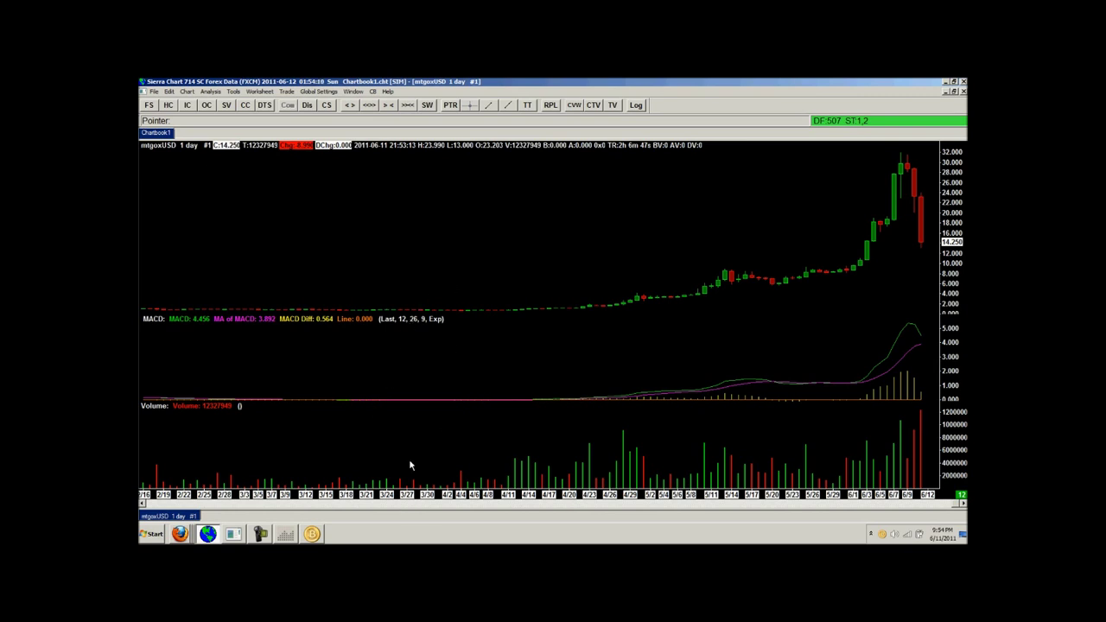
Bring the Bitcoin wallet, with a 0.00 balance and 130181 blocks, in front of Sierra Chart.
left_click(312, 534)
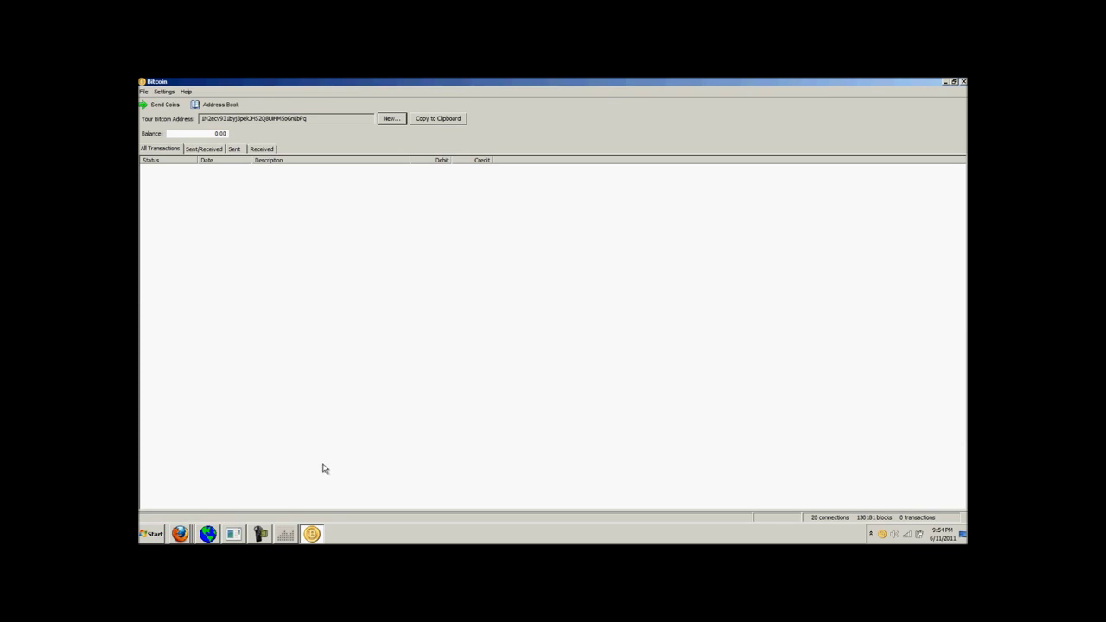
Return to the Mt. Gox Trade page in Firefox, showing 0 BTC and last price 14.25.
left_click(180, 534)
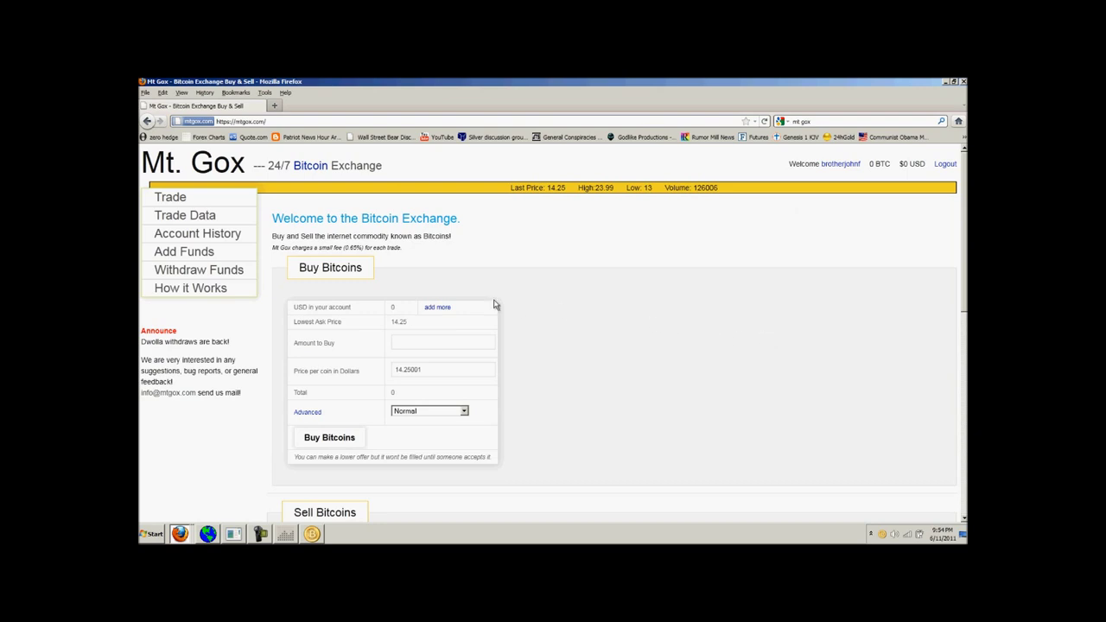
Open Mt. Gox's Withdrawal Funds form and go through its Amount and Bitcoin Address fields, leaving them empty.
left_click(225, 278)
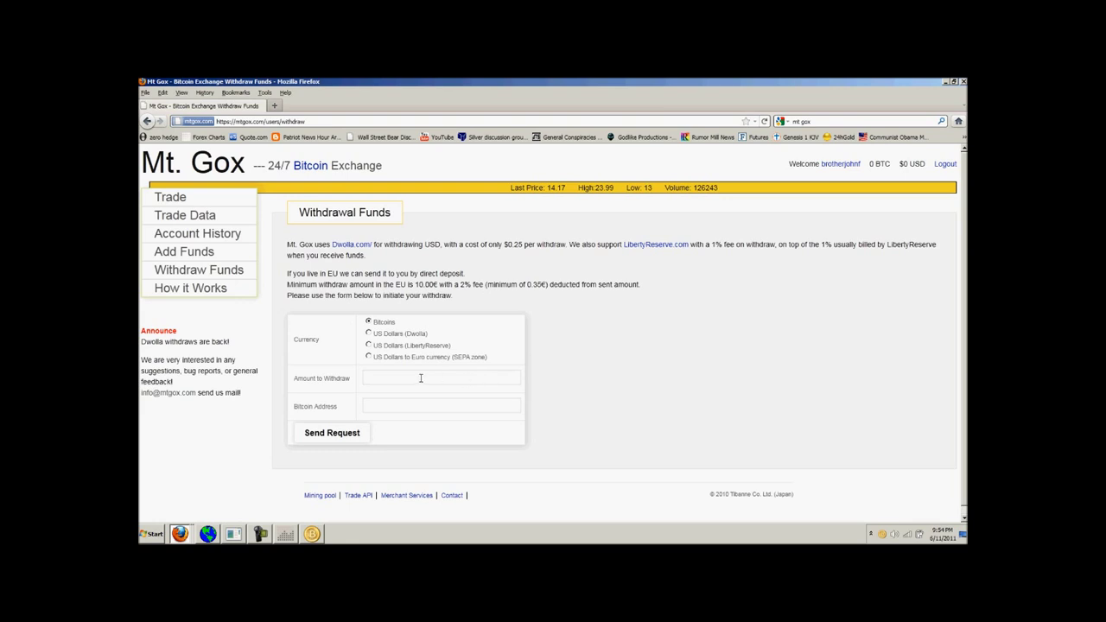
left_click(405, 403)
left_click(383, 381)
left_click(398, 404)
left_click(225, 441)
left_click(208, 538)
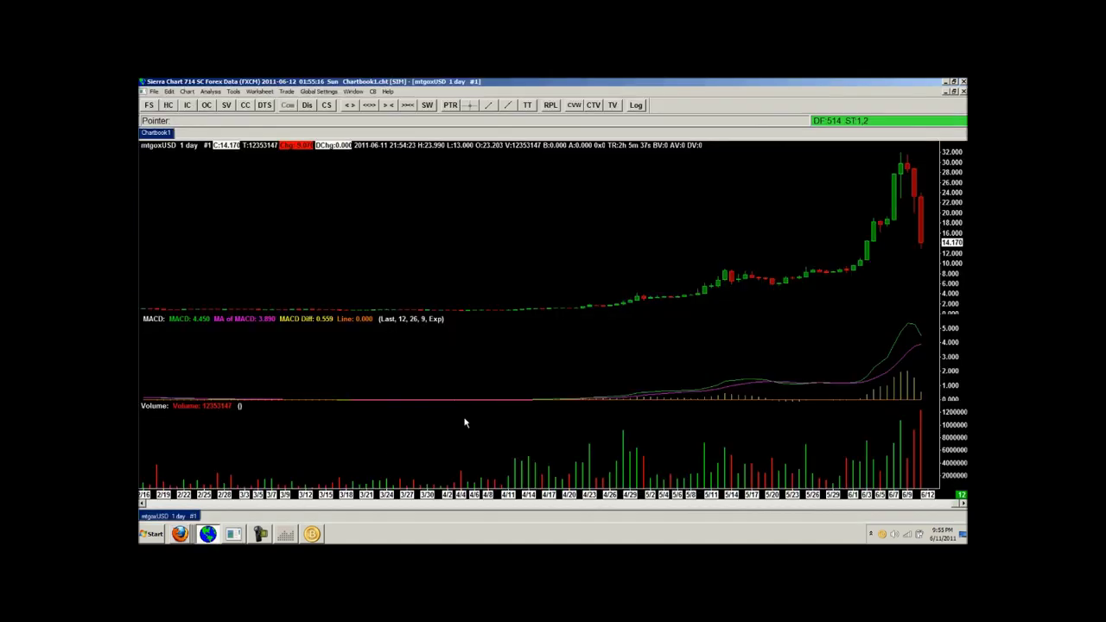